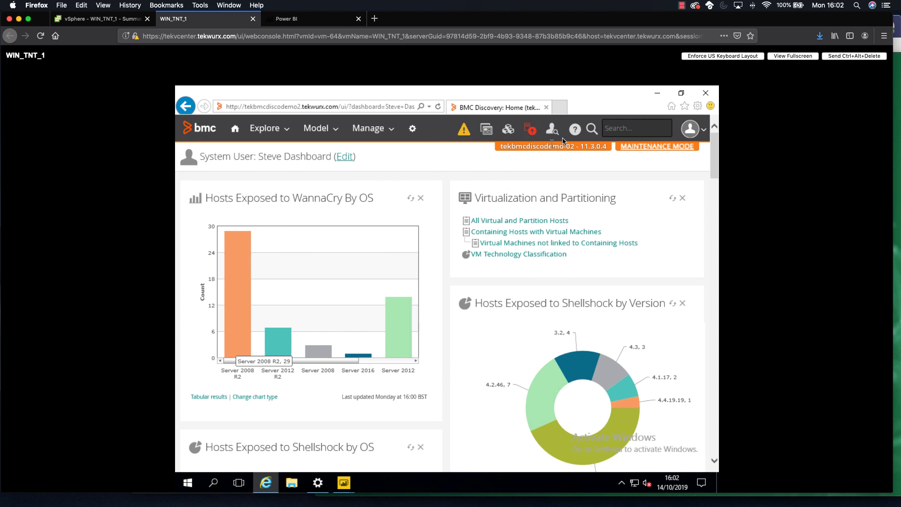
- Open the REST API page from BMC Discovery's help and authorize access with username powerbi and the account password
{"action": "left_click", "coordinate": [575, 129]}
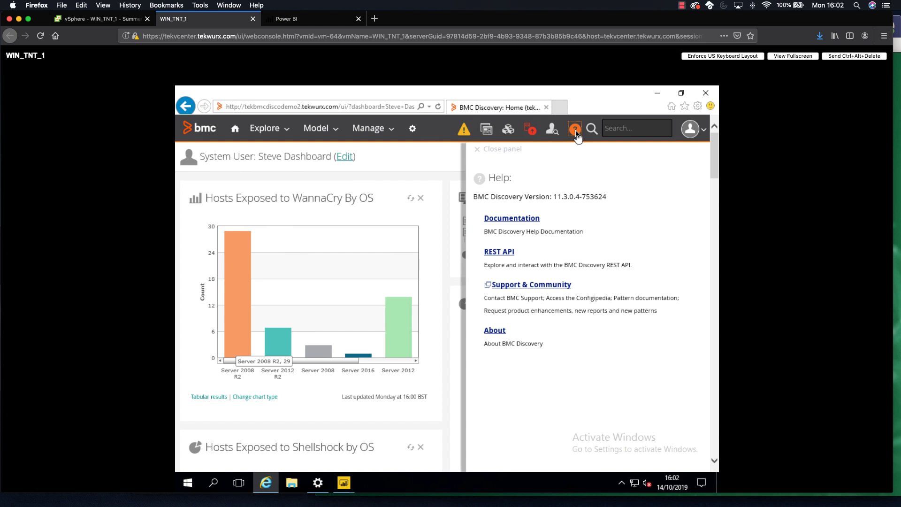
{"action": "left_click", "coordinate": [501, 256]}
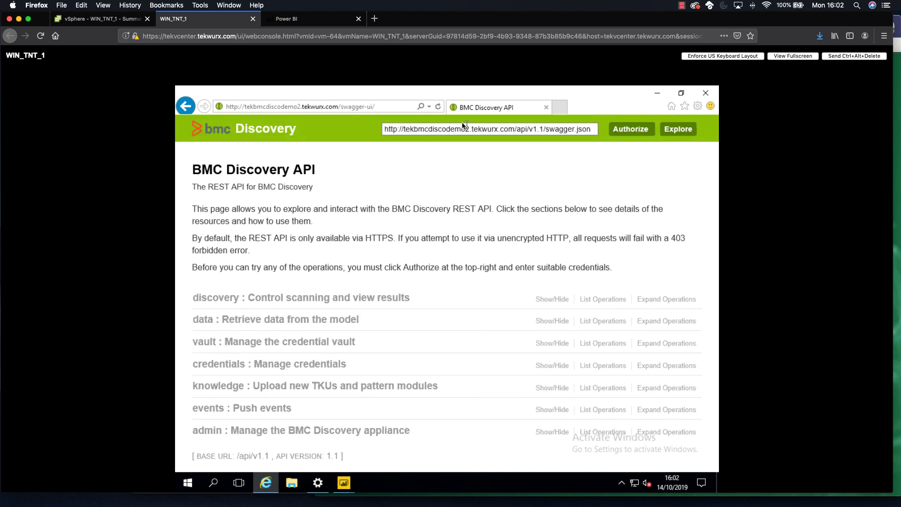
{"action": "left_click", "coordinate": [627, 136]}
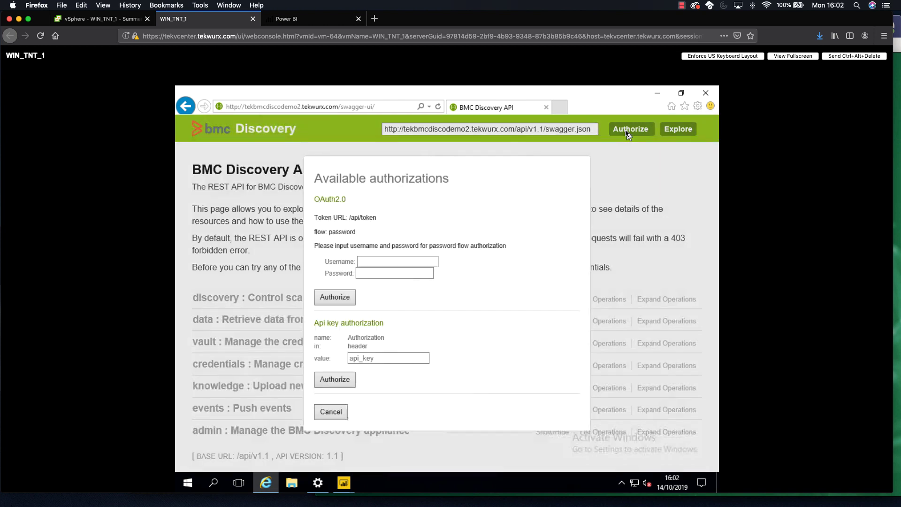
{"action": "left_click", "coordinate": [381, 265]}
{"action": "type", "text": "powerbi"}
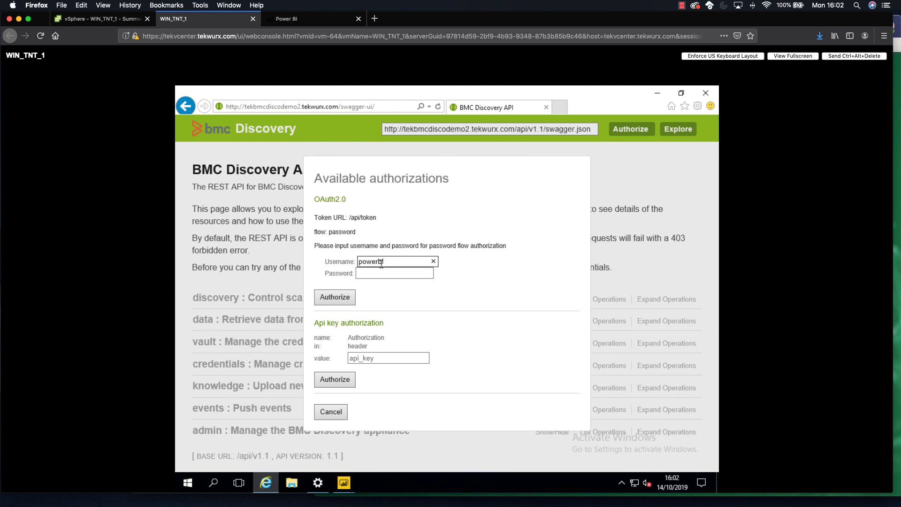
{"action": "key", "text": "Tab"}
{"action": "type", "text": "••••••••"}
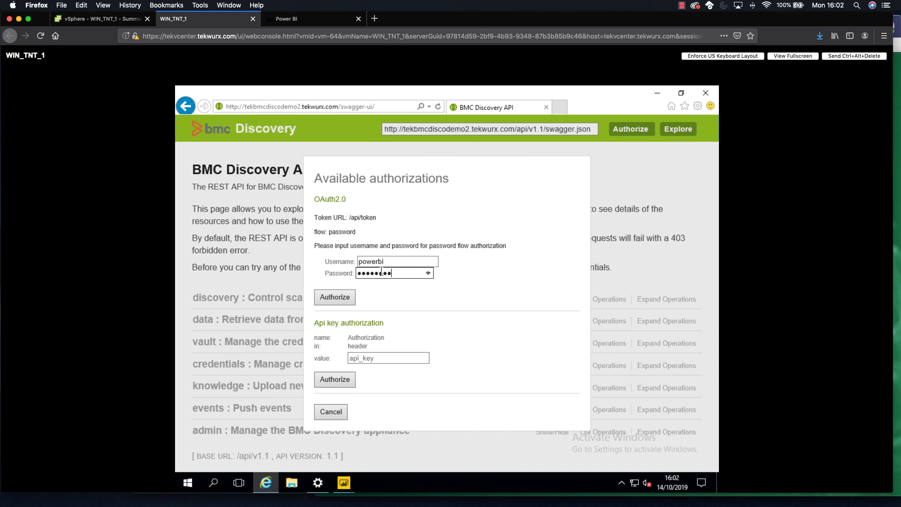
{"action": "left_click", "coordinate": [342, 297]}
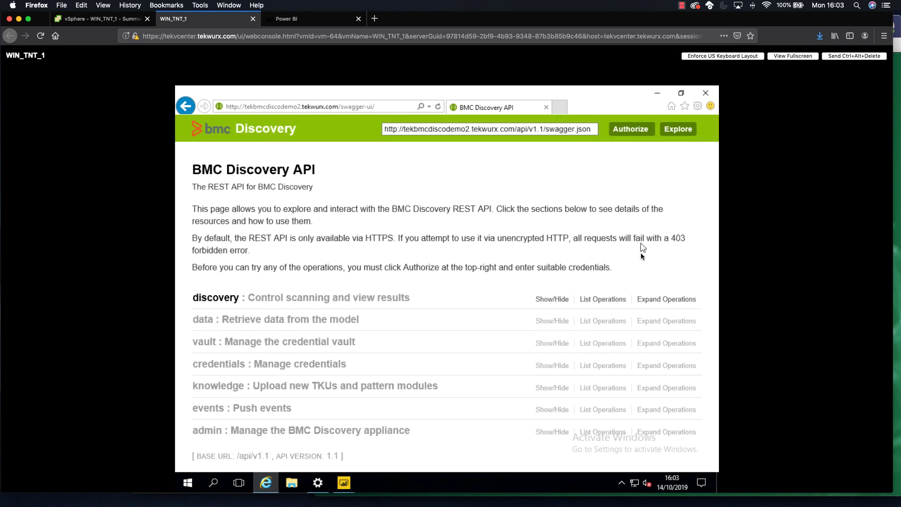
- Run the GET /data/search operation with the query "search Host" and bring its request URL and response body into view
{"action": "left_click", "coordinate": [202, 320]}
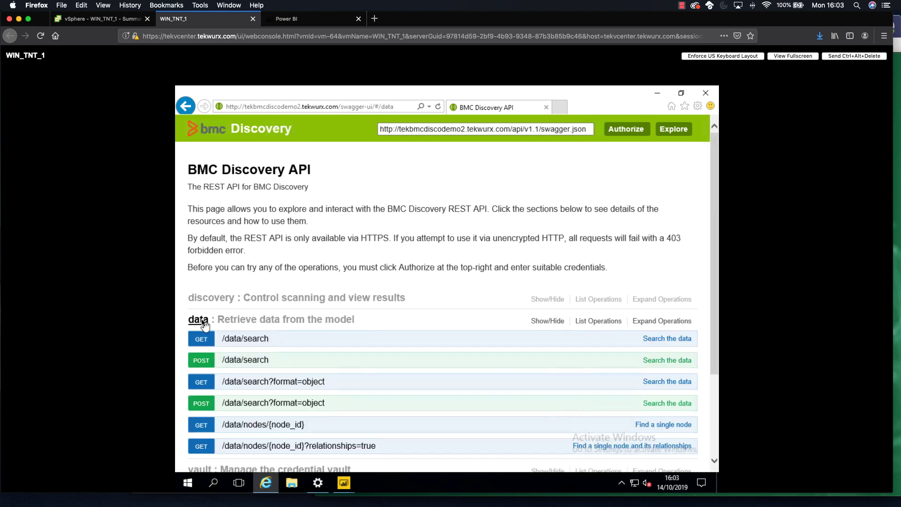
{"action": "left_click", "coordinate": [202, 339]}
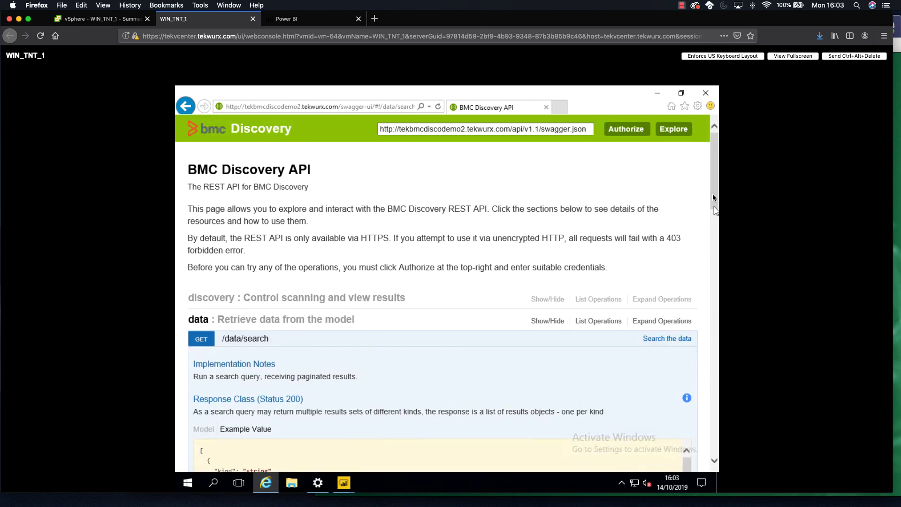
{"action": "scroll", "coordinate": [517, 291], "scroll_direction": "down", "scroll_amount": 6}
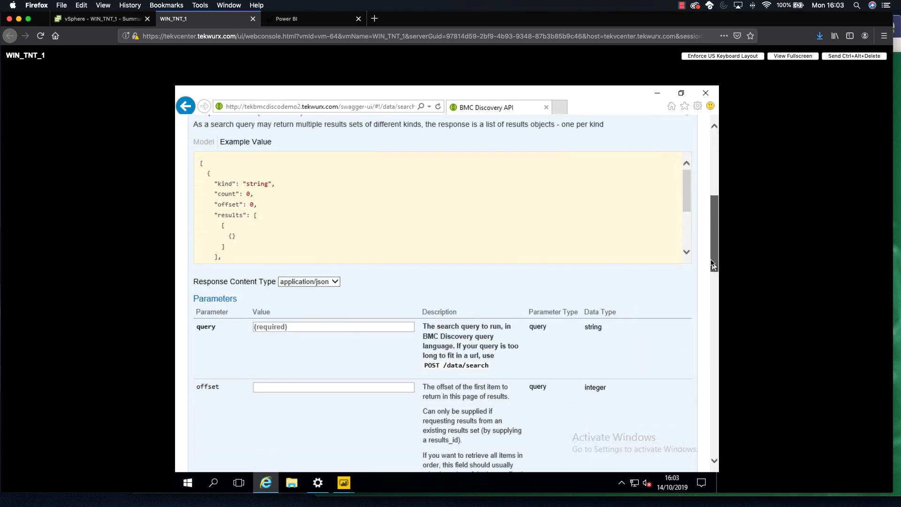
{"action": "left_click", "coordinate": [296, 312]}
{"action": "type", "text": "search Host"}
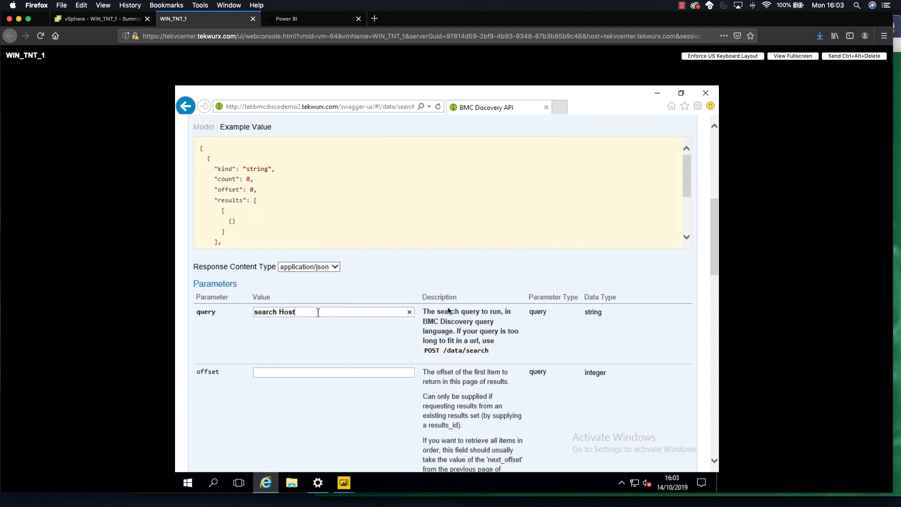
{"action": "left_click_drag", "start_coordinate": [714, 227], "coordinate": [702, 363]}
{"action": "left_click", "coordinate": [218, 351]}
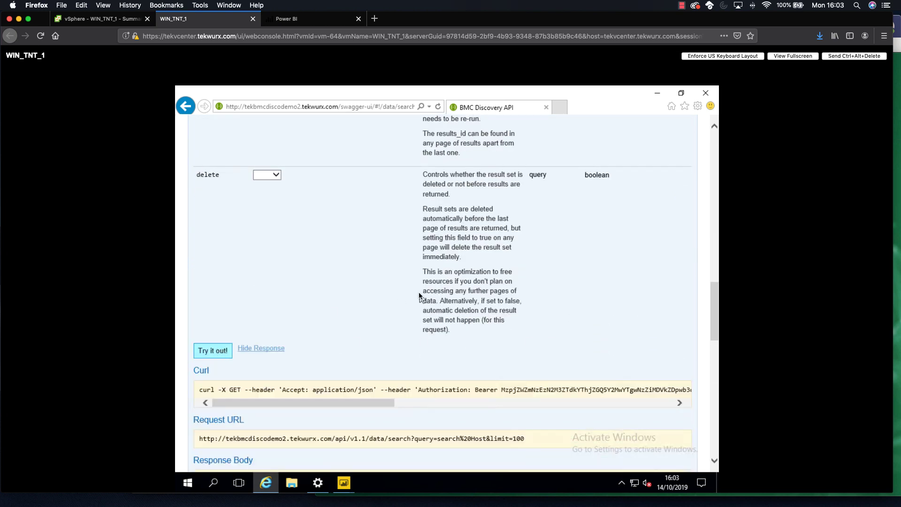
{"action": "left_click_drag", "start_coordinate": [713, 299], "coordinate": [713, 342]}
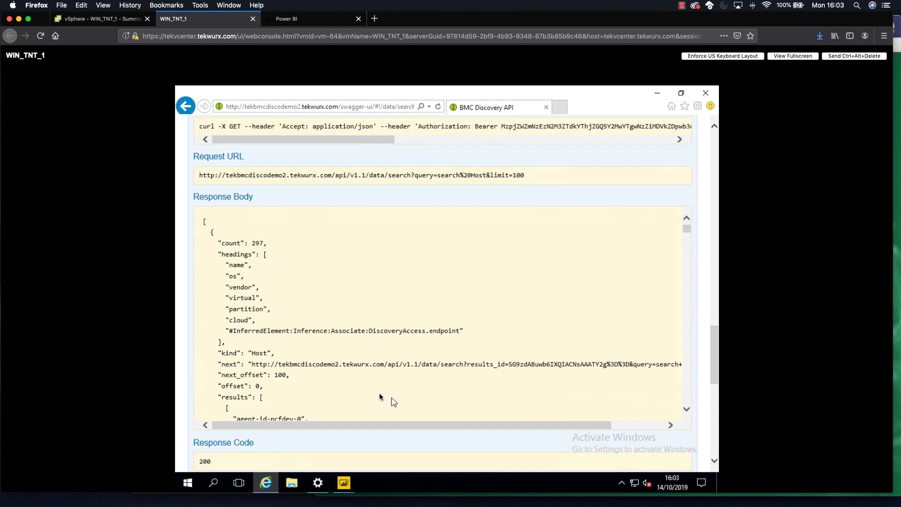
- Switch to the untitled Power BI Desktop report and start a Web data import with the Advanced option
{"action": "mouse_move", "coordinate": [348, 484]}
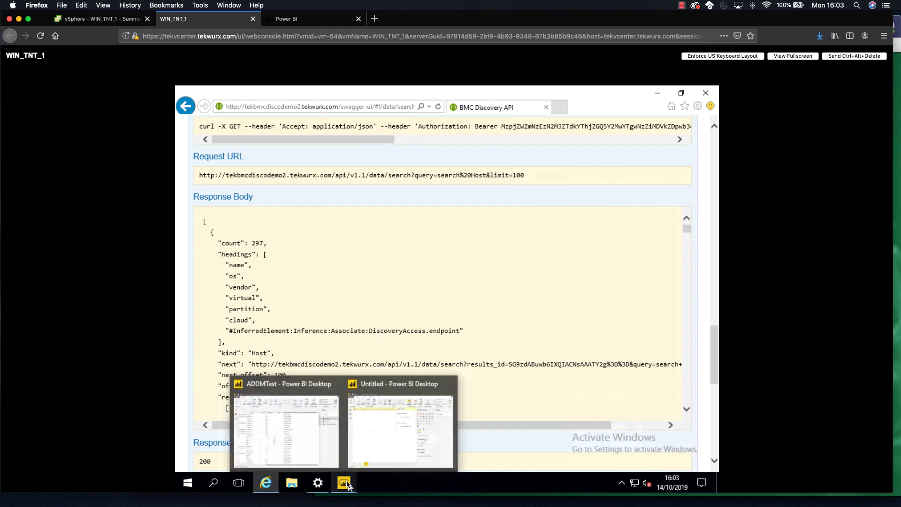
{"action": "left_click", "coordinate": [378, 440]}
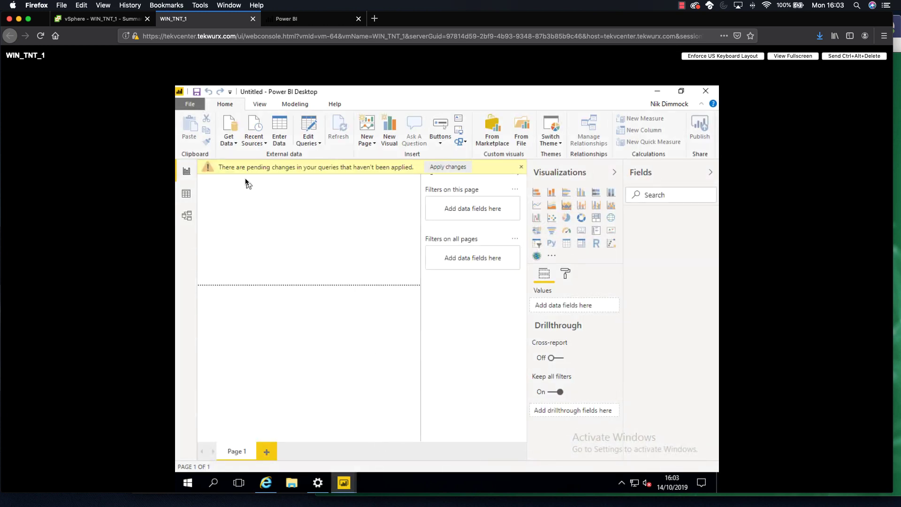
{"action": "left_click", "coordinate": [229, 127]}
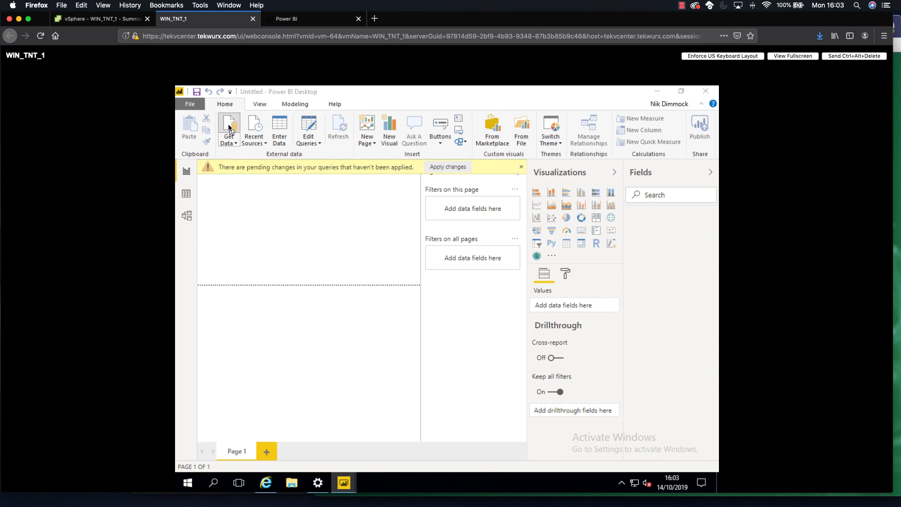
{"action": "type", "text": "web"}
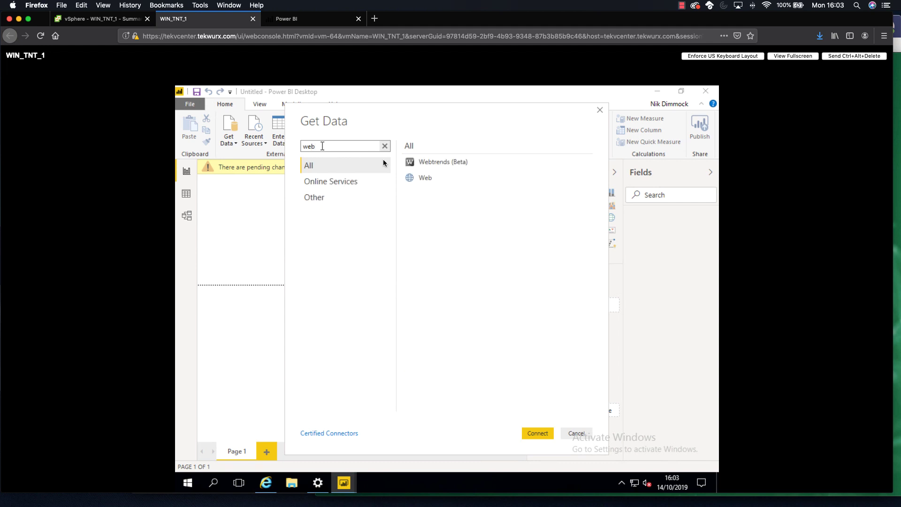
{"action": "left_click", "coordinate": [427, 178]}
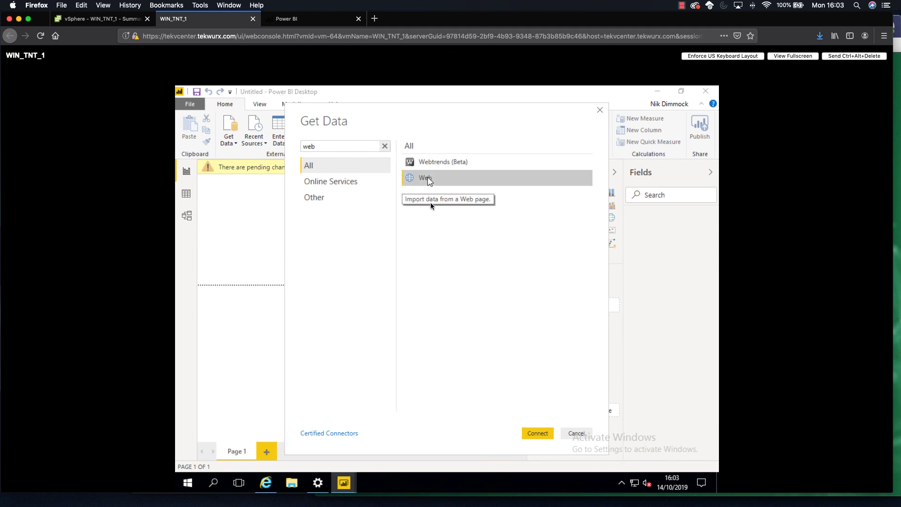
{"action": "left_click", "coordinate": [538, 433]}
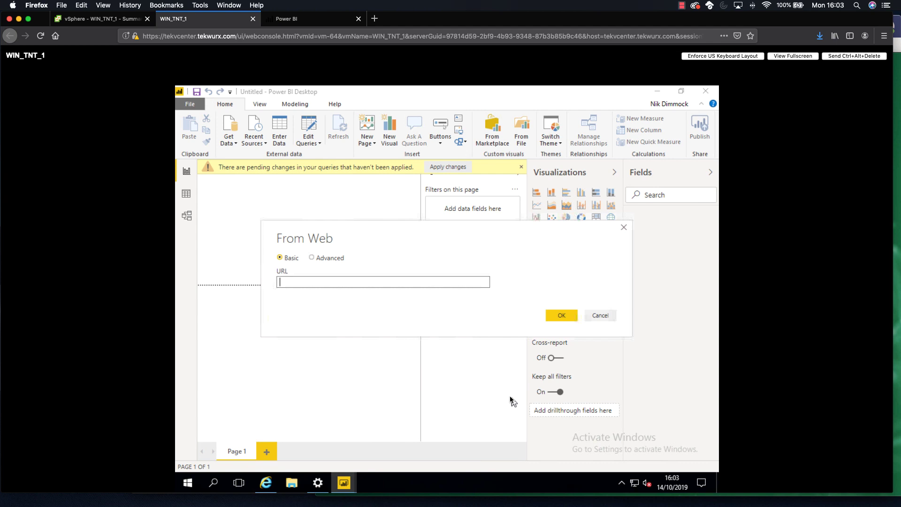
{"action": "left_click", "coordinate": [312, 258]}
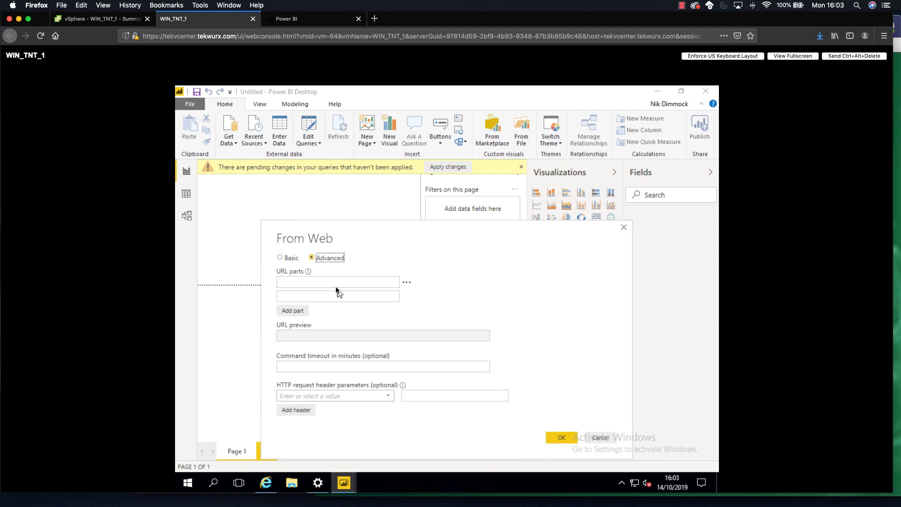
- Copy the request URL from the BMC Discovery API page into the first URL part of Power BI's From Web dialog
{"action": "left_click", "coordinate": [266, 486]}
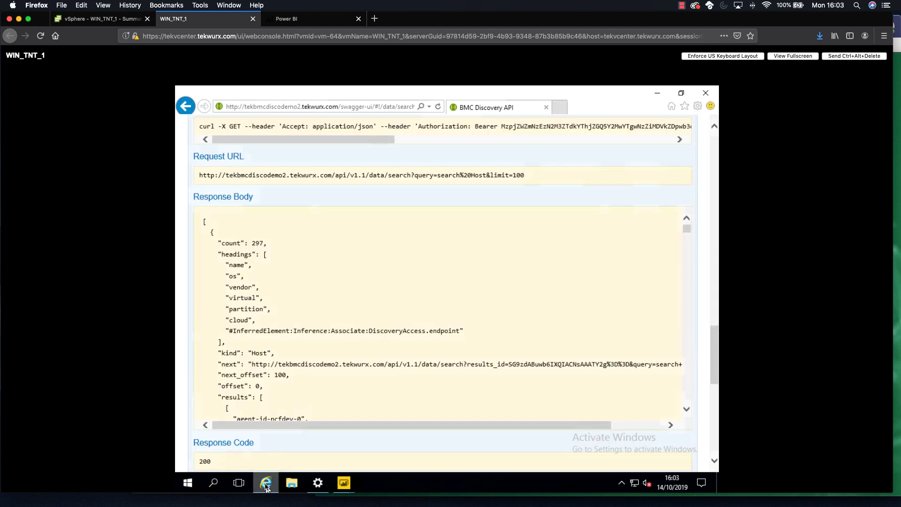
{"action": "left_click_drag", "start_coordinate": [534, 172], "coordinate": [200, 170]}
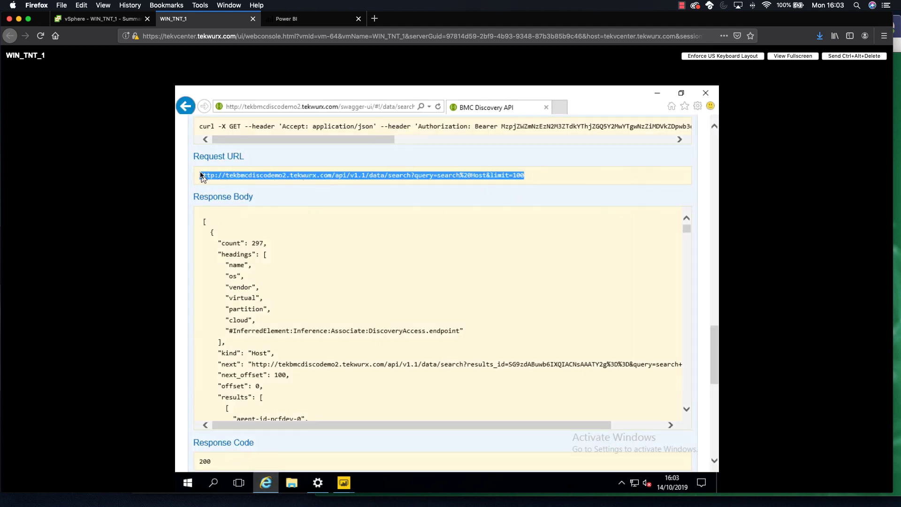
{"action": "right_click", "coordinate": [235, 179]}
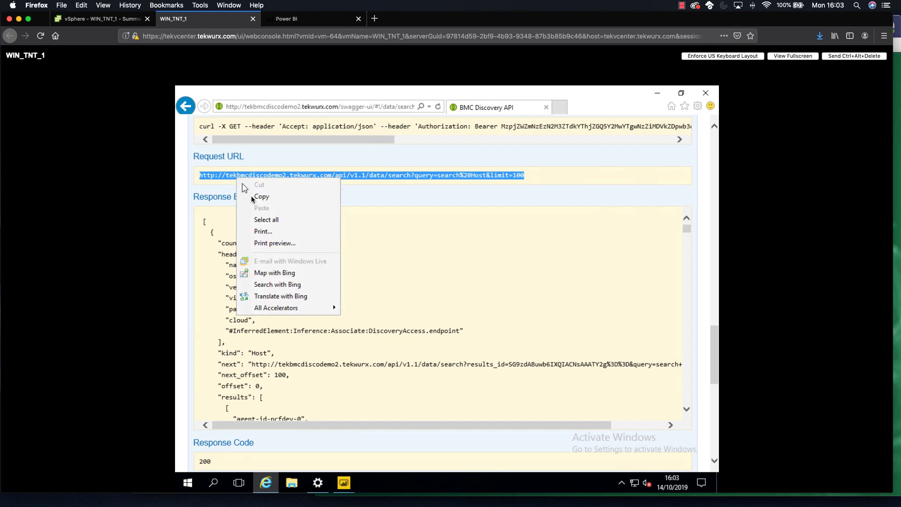
{"action": "left_click", "coordinate": [252, 196]}
{"action": "left_click", "coordinate": [344, 483]}
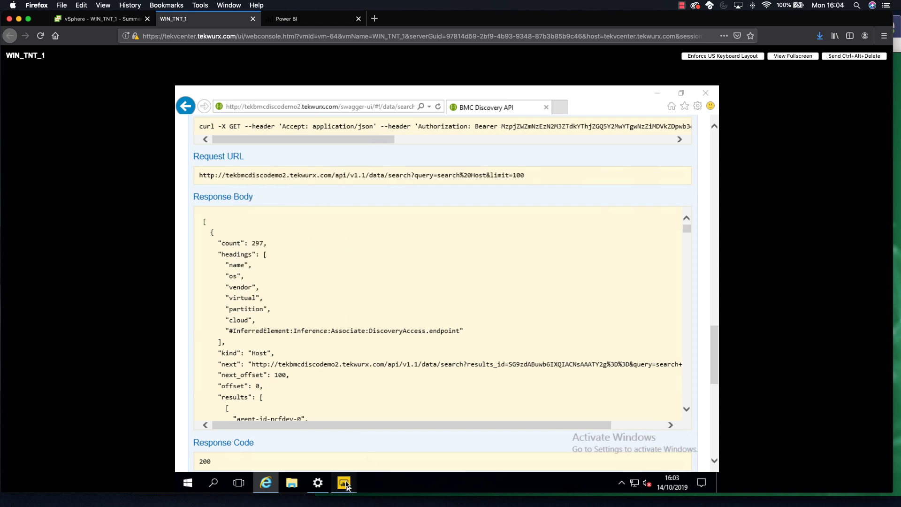
{"action": "left_click", "coordinate": [381, 435]}
{"action": "left_click", "coordinate": [317, 281]}
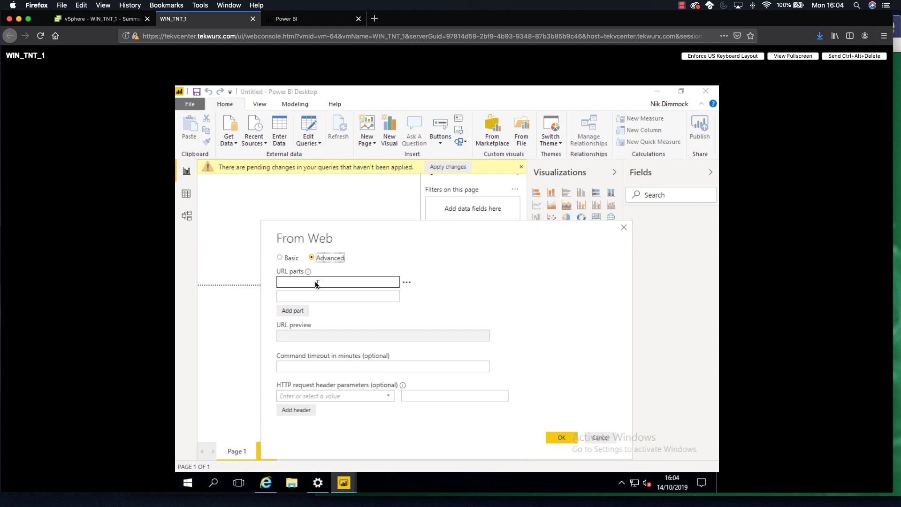
{"action": "right_click", "coordinate": [318, 282]}
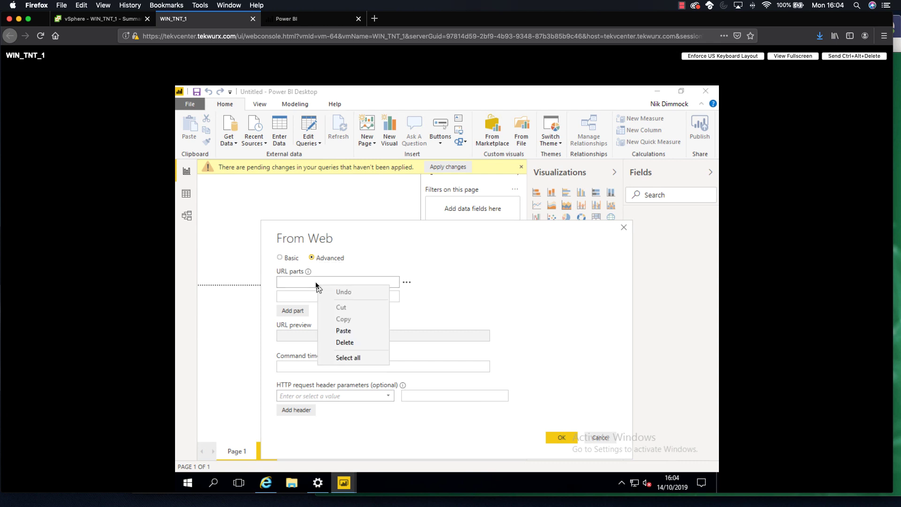
{"action": "left_click", "coordinate": [346, 331]}
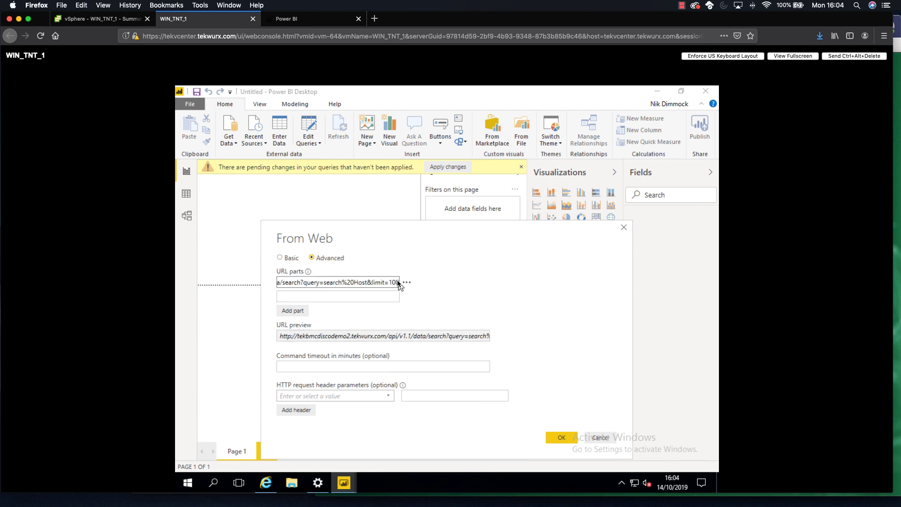
- Remove &limit=100 from the end of the first URL part so it ends with search%20Host
{"action": "key", "text": "Left"}
{"action": "key", "text": "Left"}
{"action": "key", "text": "Left"}
{"action": "key", "text": "Left"}
{"action": "key", "text": "Left"}
{"action": "key", "text": "Left"}
{"action": "key", "text": "Left"}
{"action": "key", "text": "Left"}
{"action": "key", "text": "Left"}
{"action": "key", "text": "Left"}
{"action": "key", "text": "Left"}
{"action": "key", "text": "Left"}
{"action": "key", "text": "Left"}
{"action": "key", "text": "Left"}
{"action": "key", "text": "Left"}
{"action": "key", "text": "Left"}
{"action": "key", "text": "Left"}
{"action": "key", "text": "Left"}
{"action": "key", "text": "Left"}
{"action": "key", "text": "Left"}
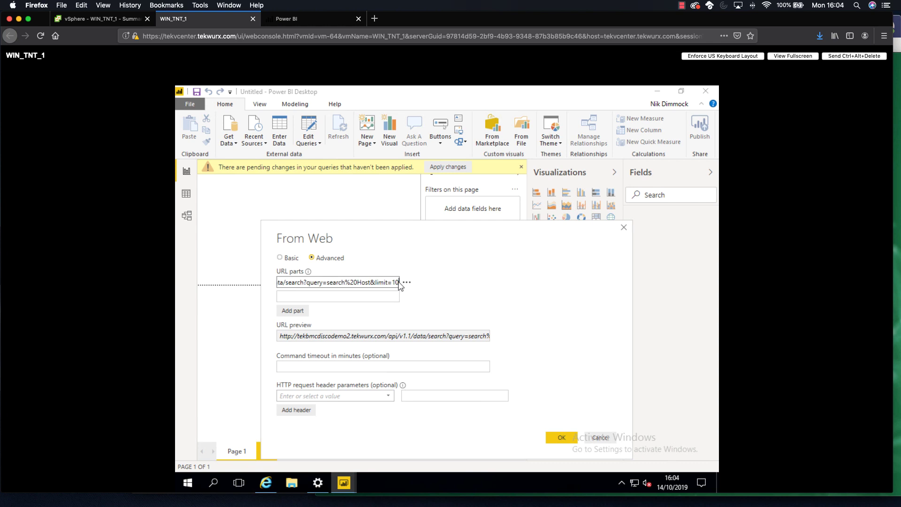
{"action": "key", "text": "Left"}
{"action": "key", "text": "Left"}
{"action": "key", "text": "Left"}
{"action": "key", "text": "Left"}
{"action": "key", "text": "Left"}
{"action": "key", "text": "Left"}
{"action": "key", "text": "Left"}
{"action": "key", "text": "Left"}
{"action": "key", "text": "Left"}
{"action": "key", "text": "Left"}
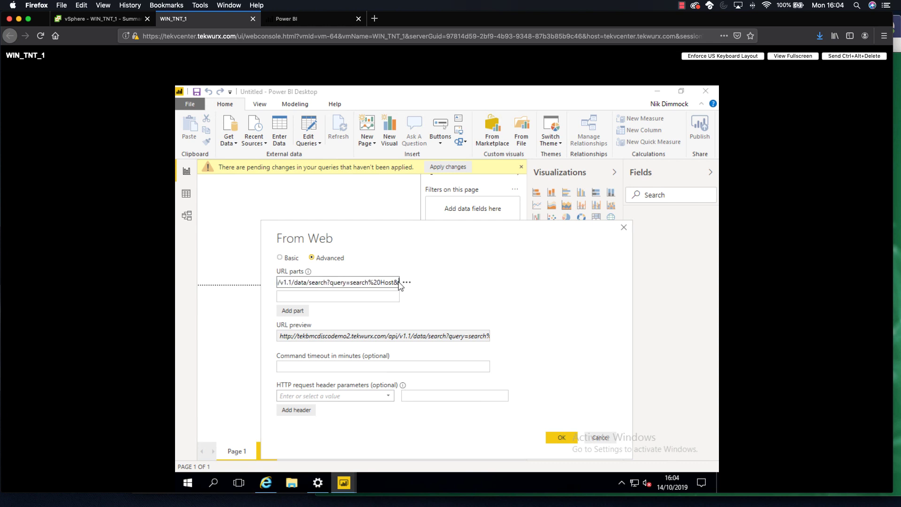
{"action": "key", "text": "Left"}
{"action": "key", "text": "Left"}
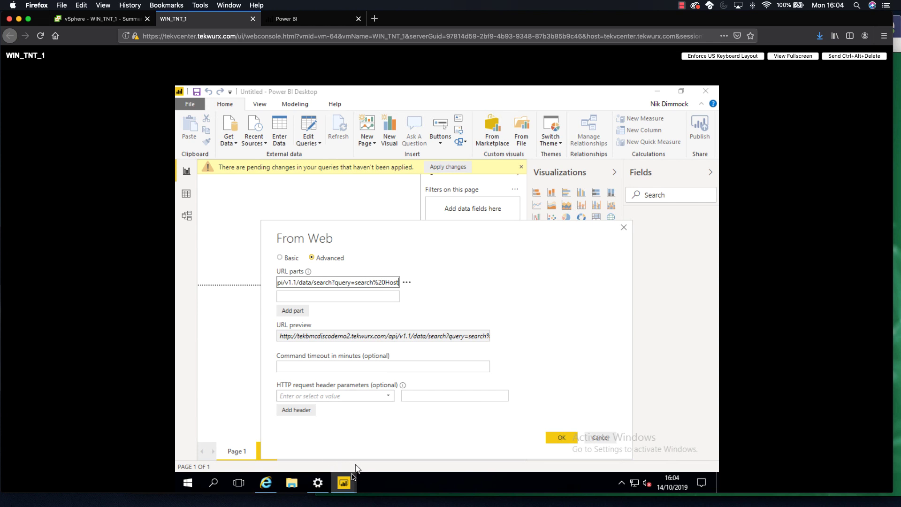
- Check the headers in the API page's curl command, set an Accept request header to application/json in Power BI, and add a second header row
{"action": "left_click", "coordinate": [266, 482]}
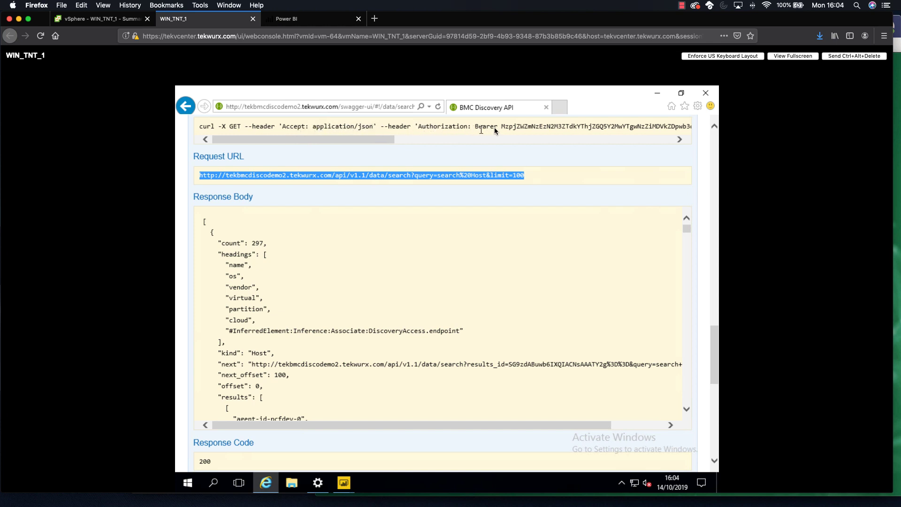
{"action": "left_click", "coordinate": [344, 483]}
{"action": "left_click", "coordinate": [387, 437]}
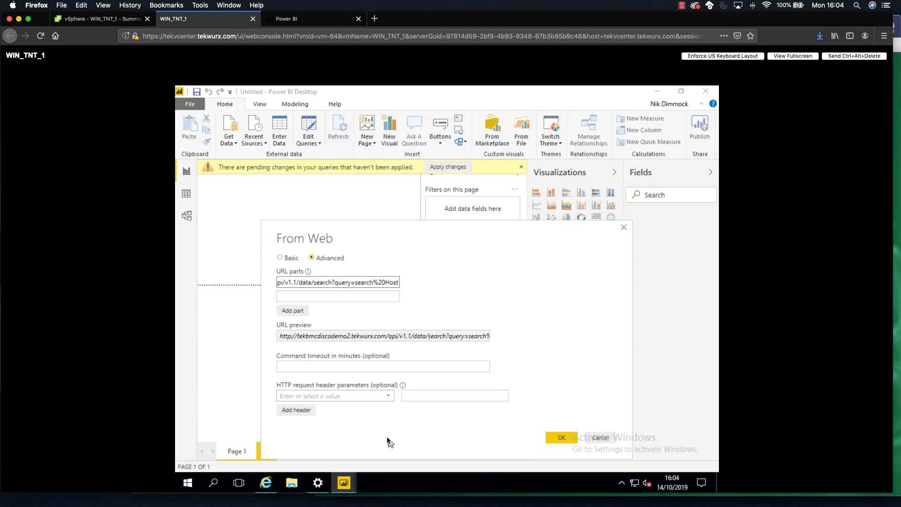
{"action": "left_click", "coordinate": [389, 395]}
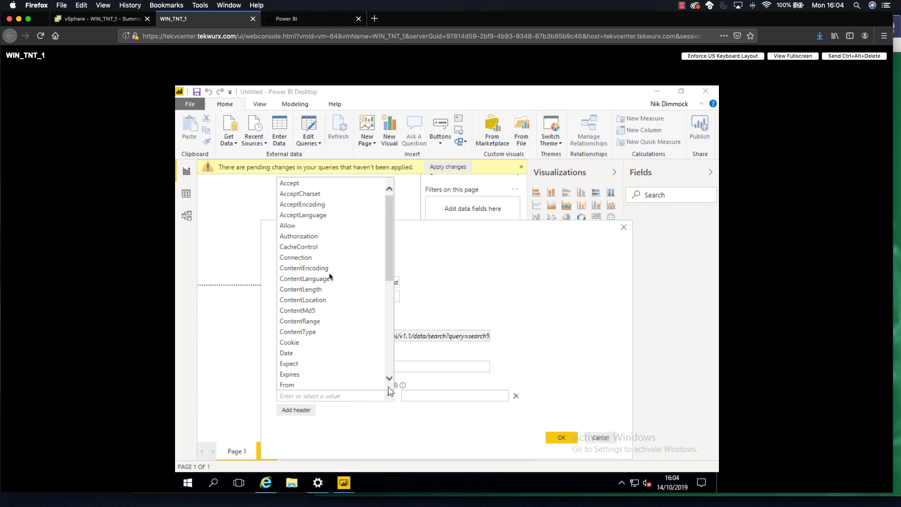
{"action": "left_click", "coordinate": [298, 184]}
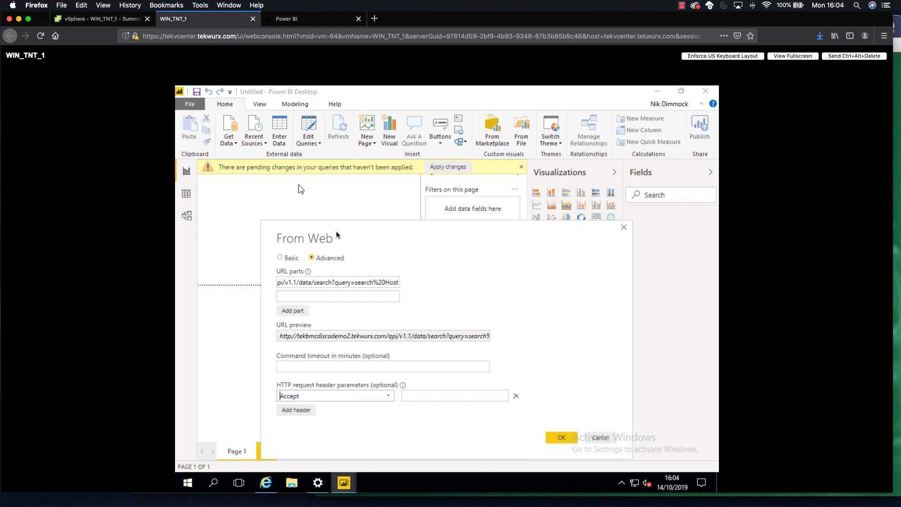
{"action": "left_click", "coordinate": [424, 397]}
{"action": "type", "text": "application/json"}
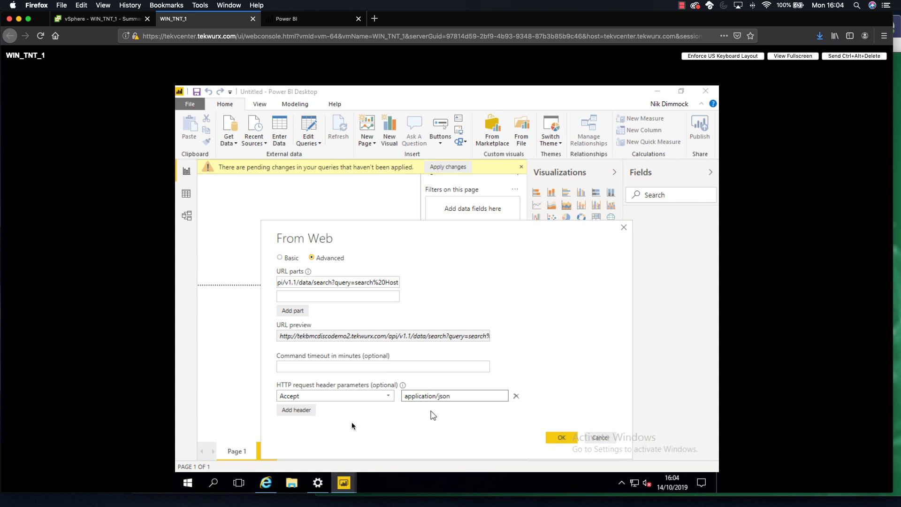
{"action": "left_click", "coordinate": [299, 410]}
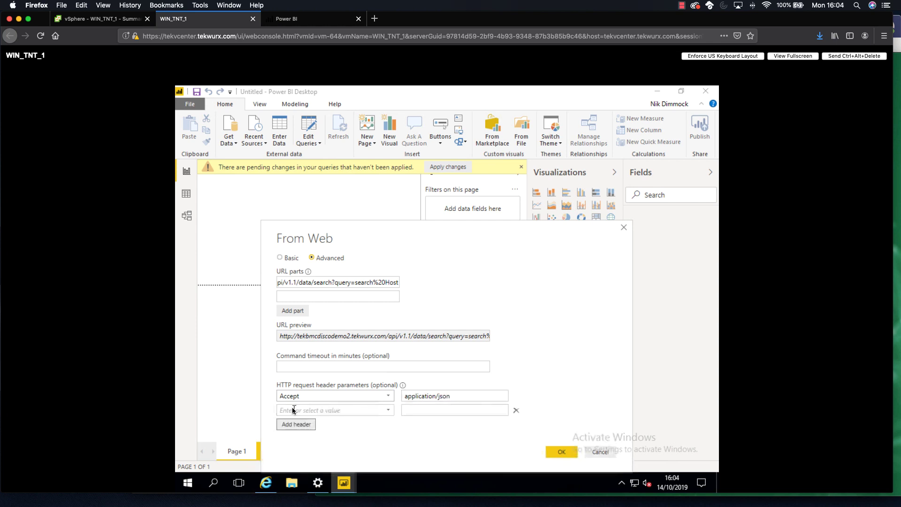
- Set the second request header to Authorization and enter Bearer followed by a space as the start of its value
{"action": "left_click", "coordinate": [389, 410]}
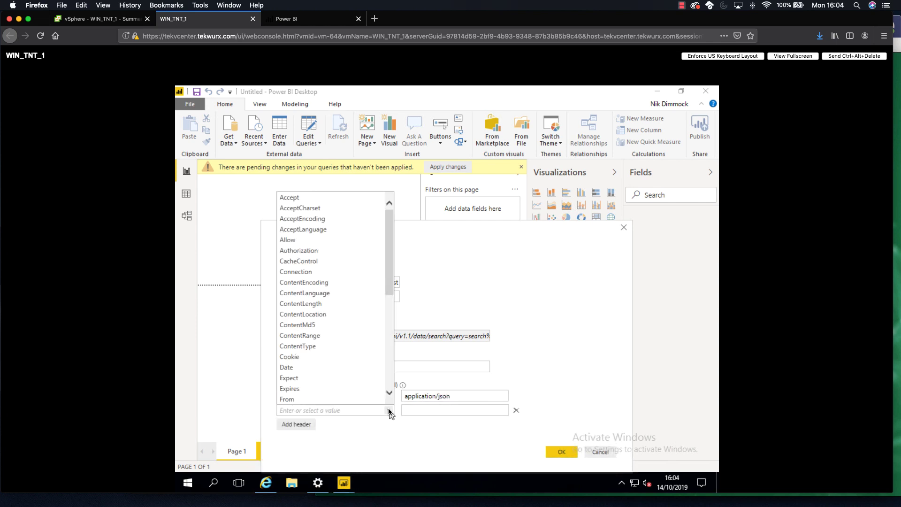
{"action": "left_click", "coordinate": [300, 250]}
{"action": "left_click", "coordinate": [414, 412]}
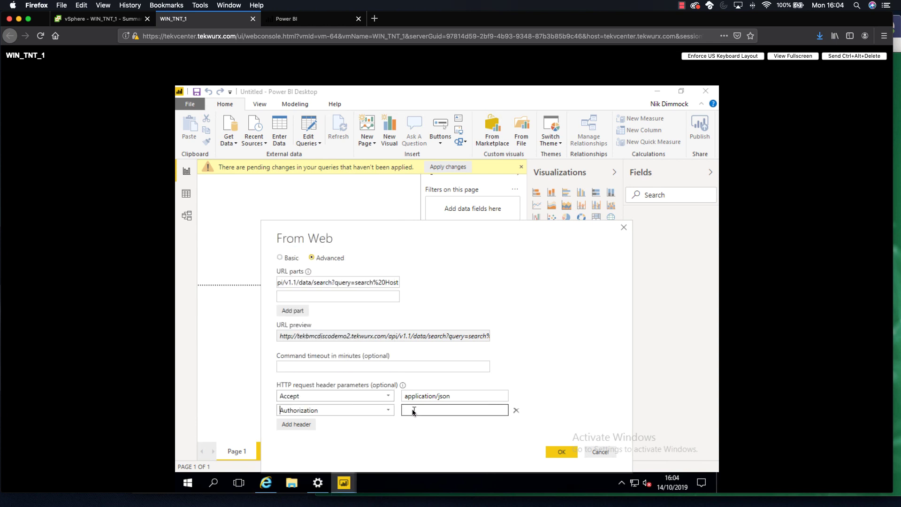
{"action": "type", "text": "Beare"}
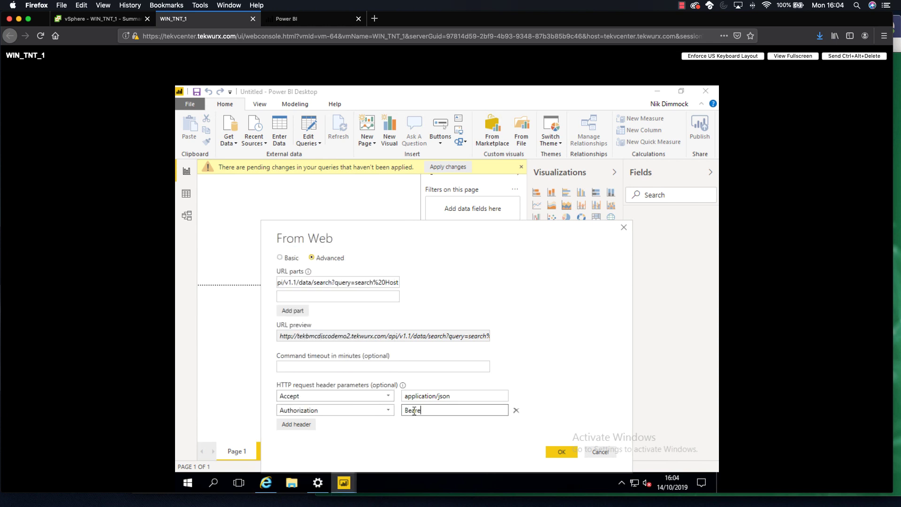
{"action": "type", "text": "r"}
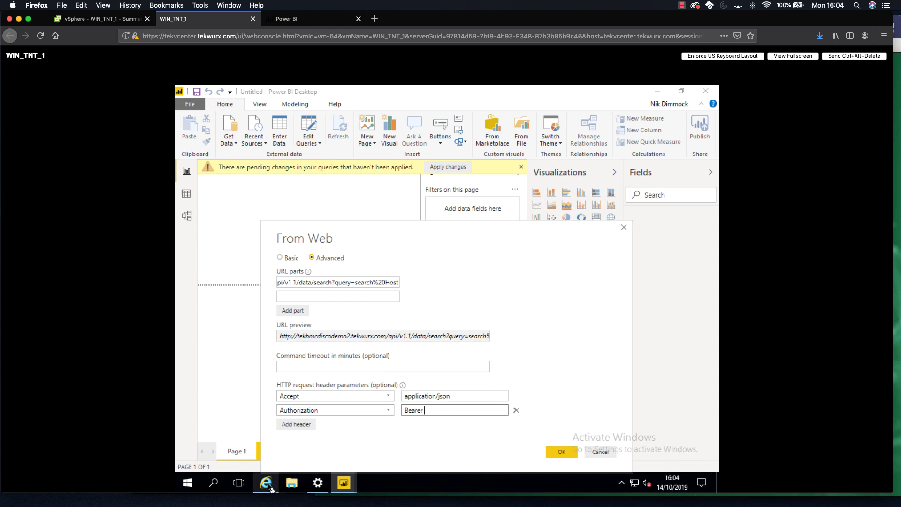
- Switch to the BMC Discovery API page and copy the authorization token from its curl command
{"action": "left_click", "coordinate": [265, 482]}
{"action": "left_click_drag", "start_coordinate": [355, 140], "coordinate": [548, 139]}
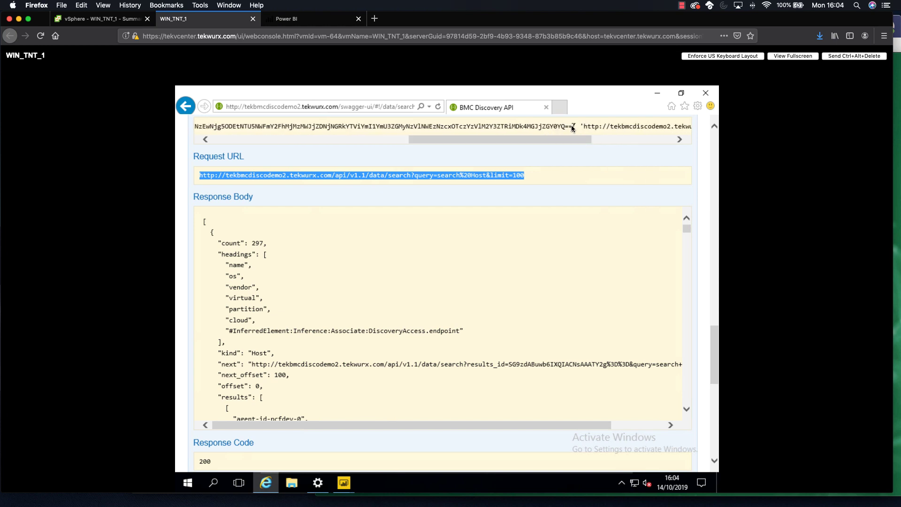
{"action": "double_click", "coordinate": [571, 126]}
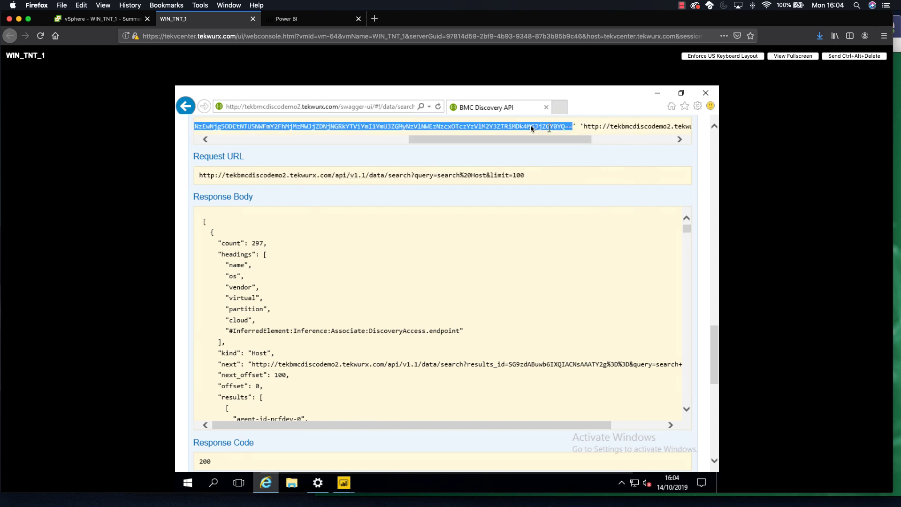
{"action": "right_click", "coordinate": [506, 126]}
{"action": "left_click", "coordinate": [540, 150]}
- Switch back to the untitled Power BI report, paste the token after Bearer in the Authorization header, and submit the Web import
{"action": "left_click", "coordinate": [344, 487]}
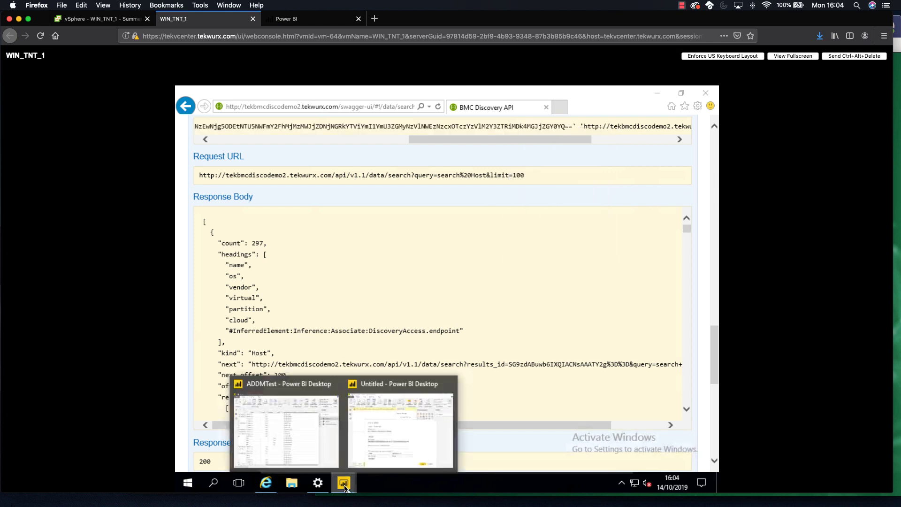
{"action": "left_click", "coordinate": [384, 446]}
{"action": "left_click", "coordinate": [441, 409]}
{"action": "right_click", "coordinate": [441, 409]}
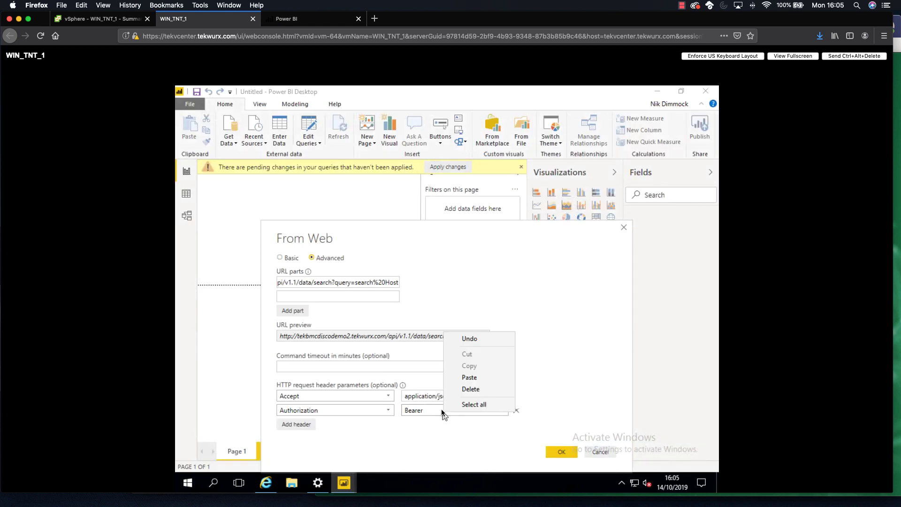
{"action": "left_click", "coordinate": [469, 378]}
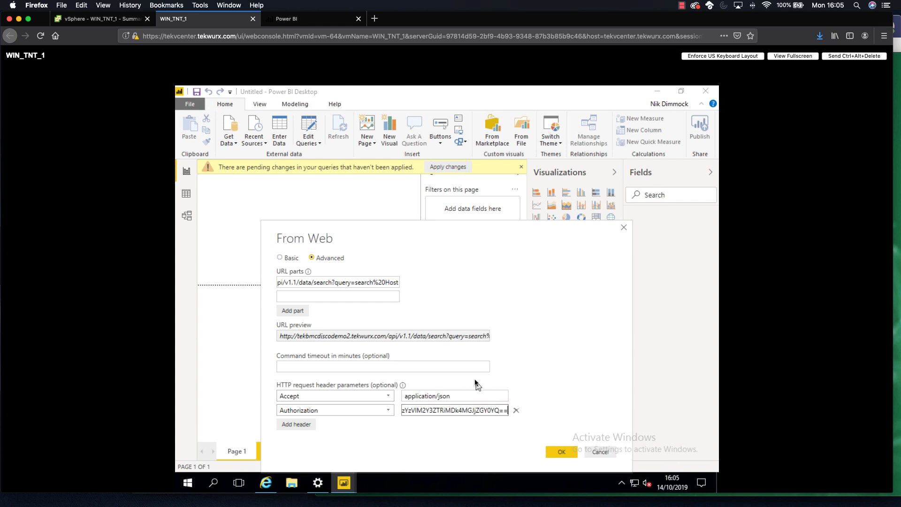
{"action": "left_click", "coordinate": [560, 452]}
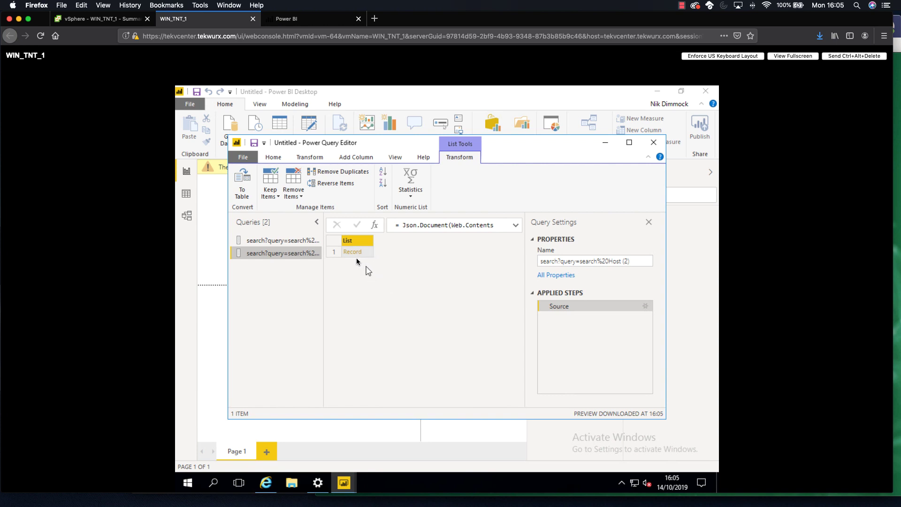
{"action": "left_click", "coordinate": [352, 253]}
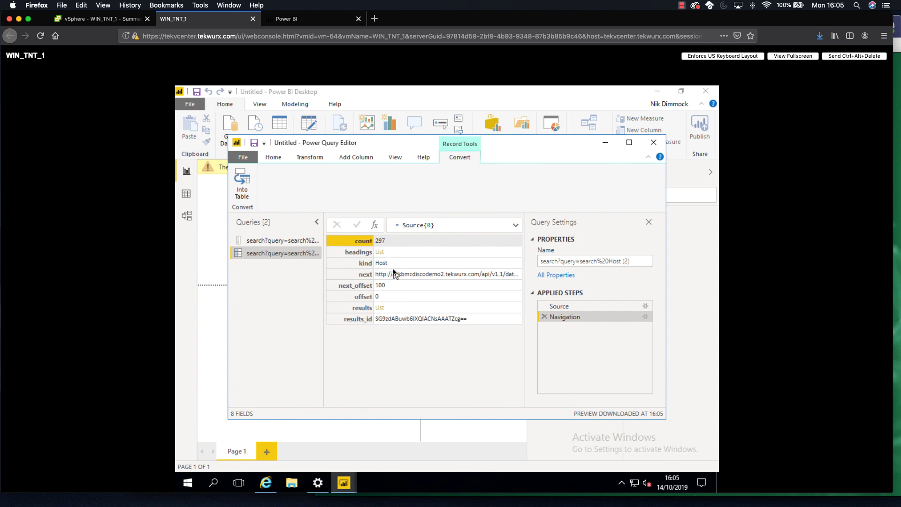
{"action": "left_click", "coordinate": [596, 261]}
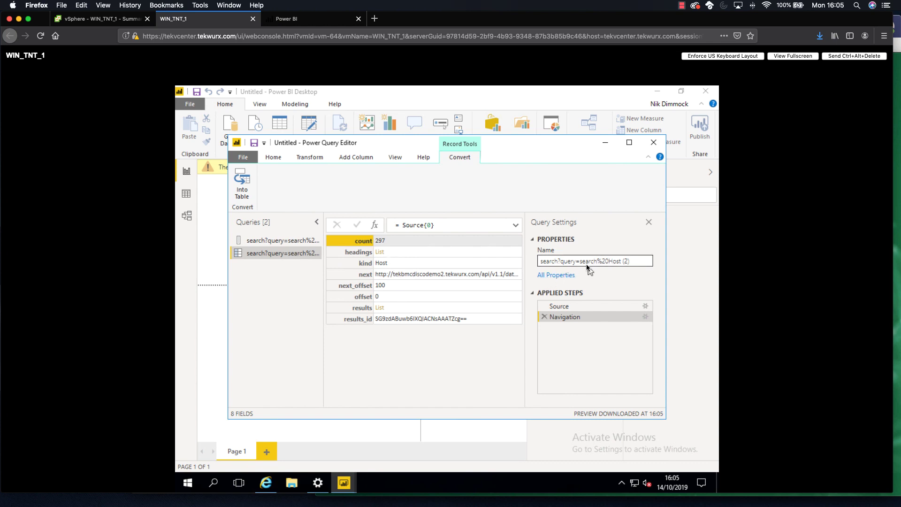
{"action": "left_click", "coordinate": [380, 253]}
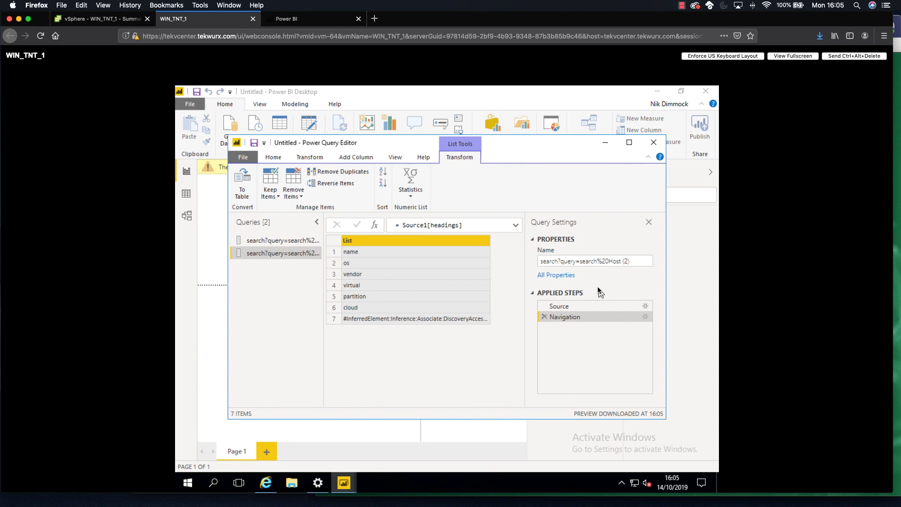
{"action": "left_click", "coordinate": [544, 317]}
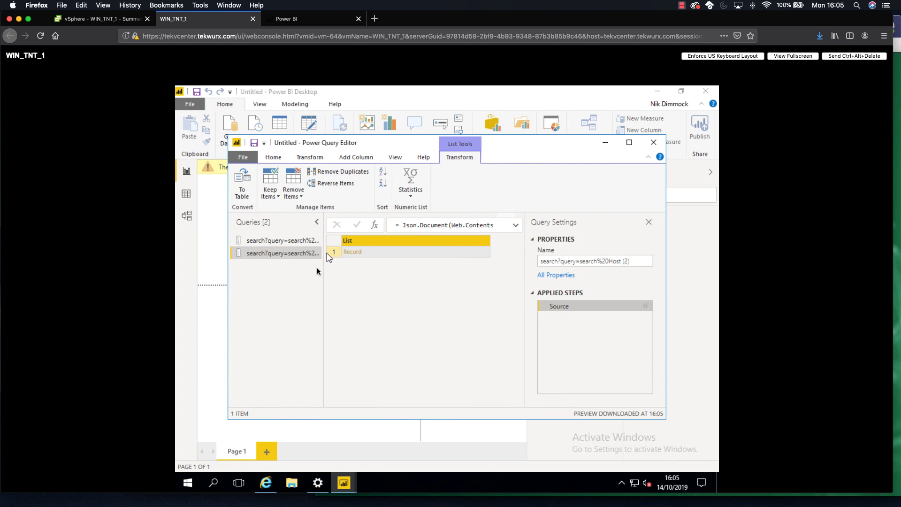
- Switch to the BMC Discovery API page and examine the headings and host results in the response body
{"action": "left_click", "coordinate": [349, 488]}
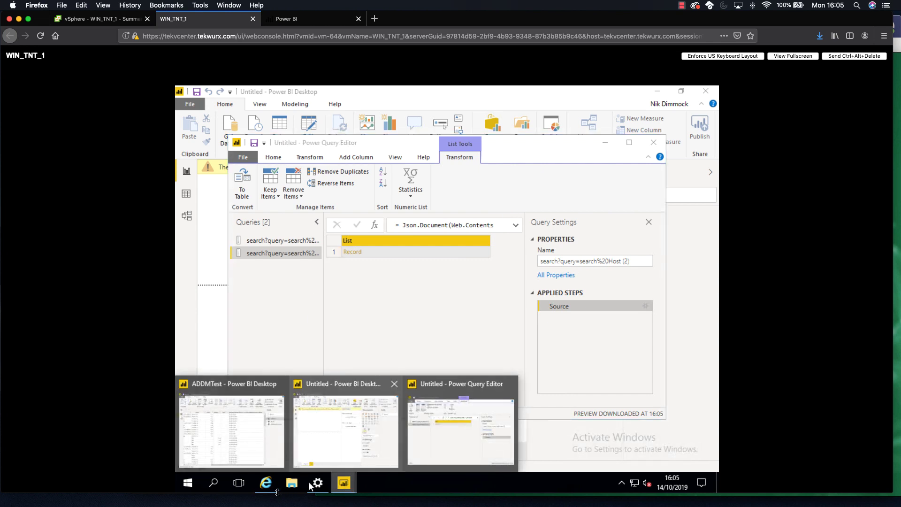
{"action": "left_click", "coordinate": [266, 482]}
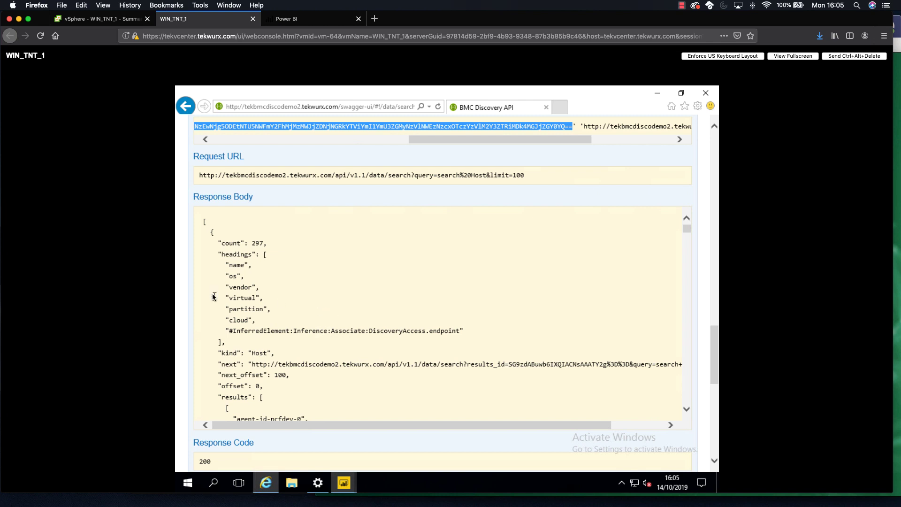
{"action": "scroll", "coordinate": [300, 239], "scroll_direction": "down", "scroll_amount": 4}
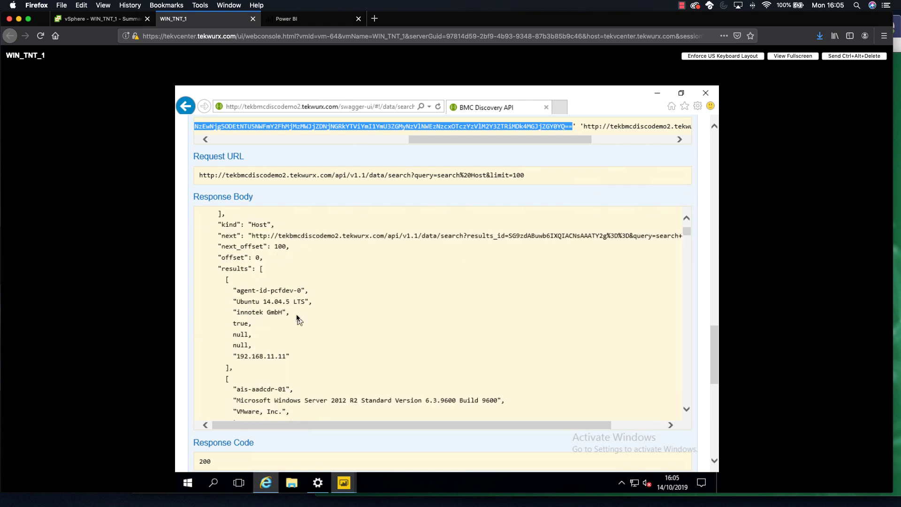
{"action": "scroll", "coordinate": [277, 312], "scroll_direction": "down", "scroll_amount": 6}
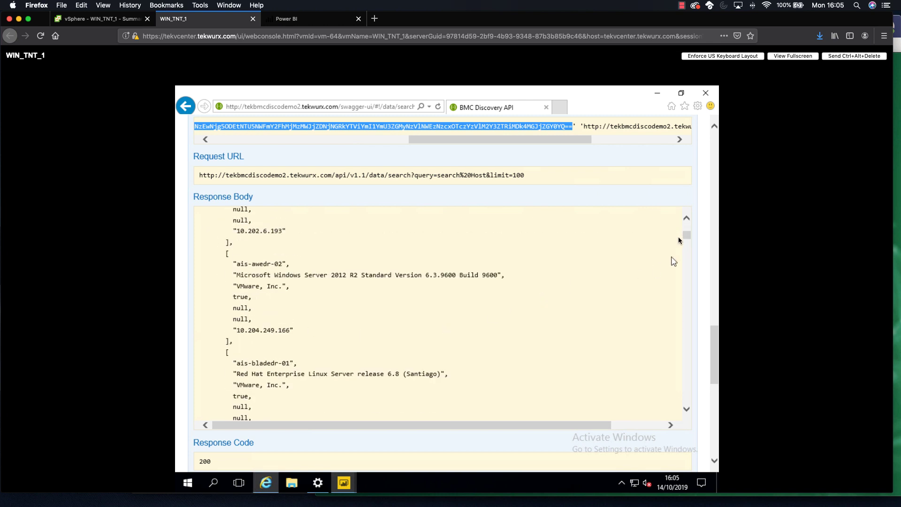
{"action": "scroll", "coordinate": [236, 265], "scroll_direction": "down", "scroll_amount": 1}
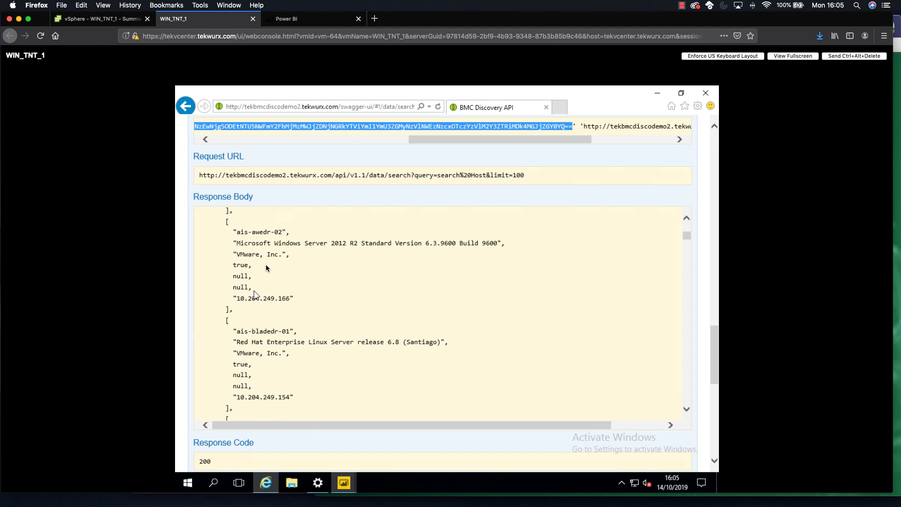
{"action": "left_click_drag", "start_coordinate": [688, 235], "coordinate": [689, 228]}
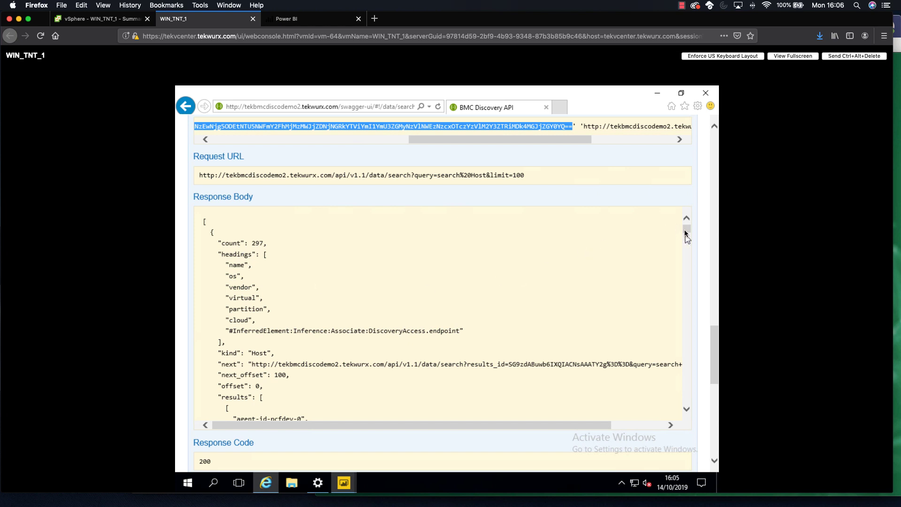
{"action": "mouse_move", "coordinate": [685, 231]}
{"action": "left_mouse_down"}
{"action": "mouse_move", "coordinate": [687, 265]}
{"action": "mouse_move", "coordinate": [688, 228]}
{"action": "left_mouse_up"}
- Return to the Power Query Editor, open the imported record, and add its headings list as a new query
{"action": "left_click", "coordinate": [350, 486]}
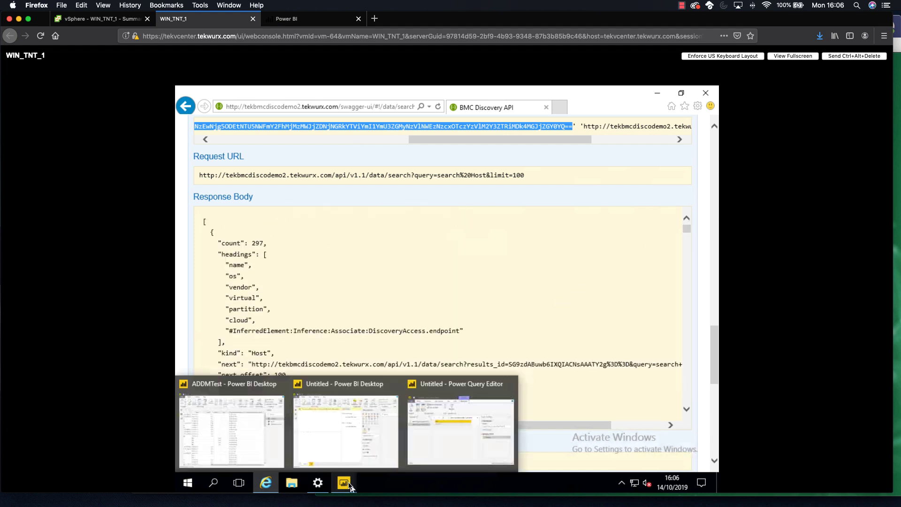
{"action": "left_click", "coordinate": [438, 433]}
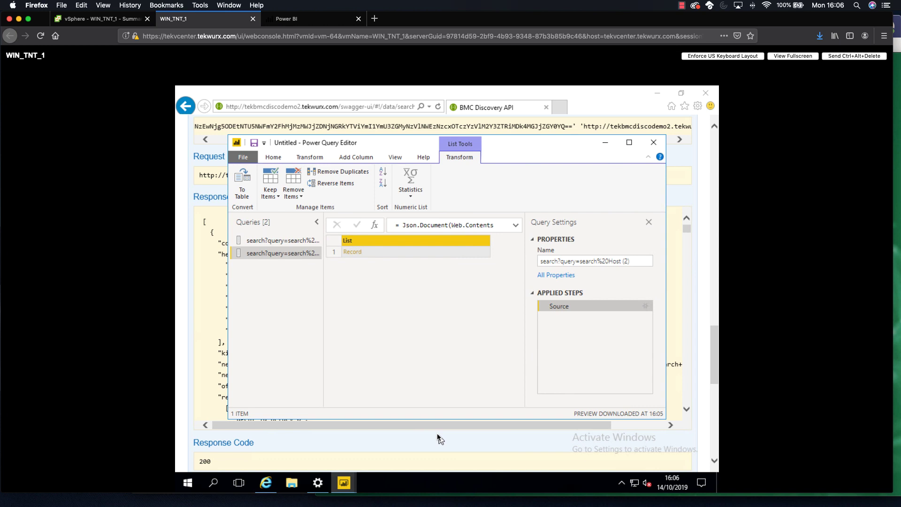
{"action": "left_click", "coordinate": [354, 252]}
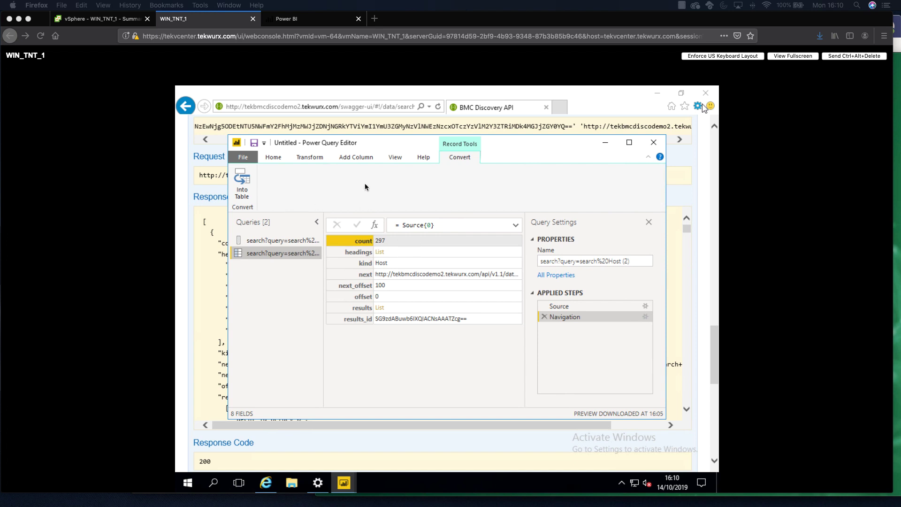
{"action": "left_click", "coordinate": [403, 258]}
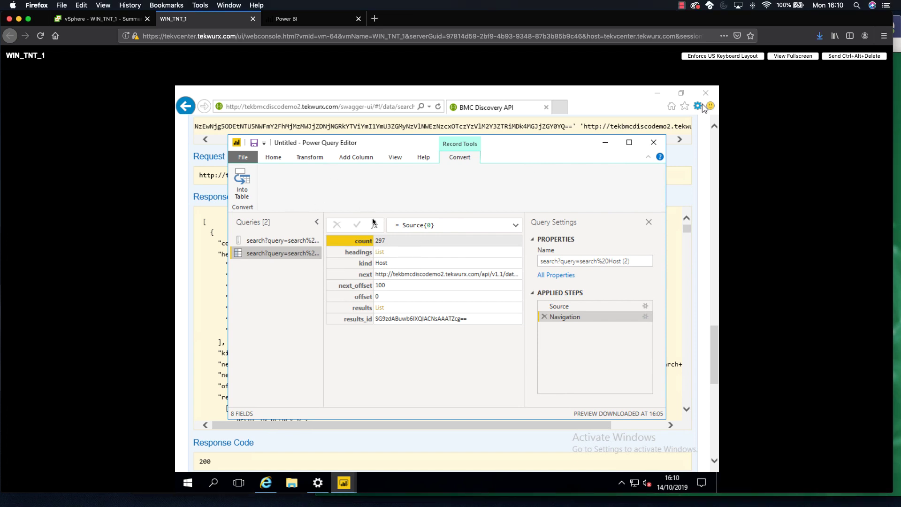
{"action": "right_click", "coordinate": [379, 253]}
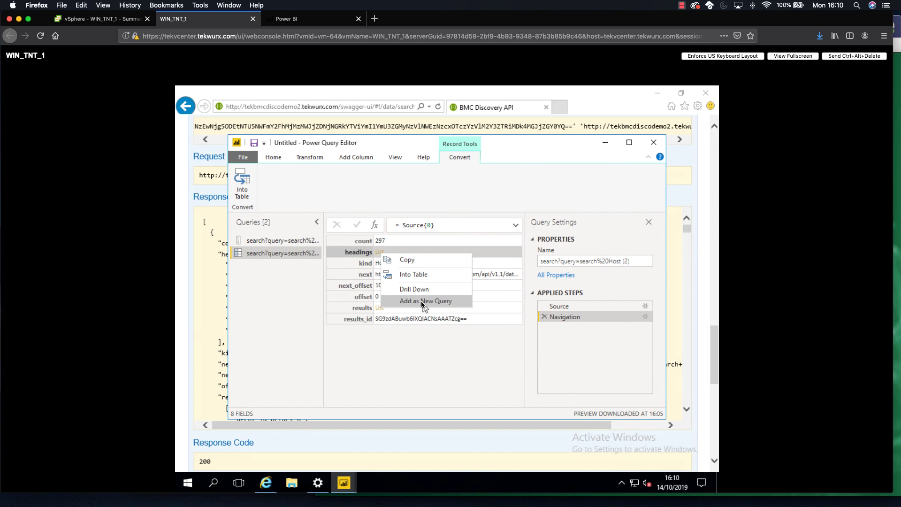
{"action": "left_click", "coordinate": [424, 301]}
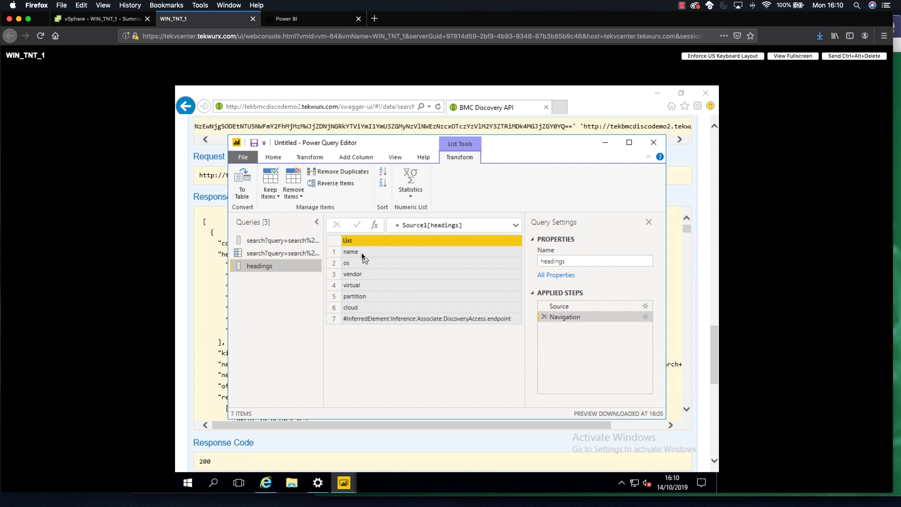
- Convert the headings list to a table with Comma as the delimiter and extra columns shown as errors
{"action": "left_click", "coordinate": [242, 182]}
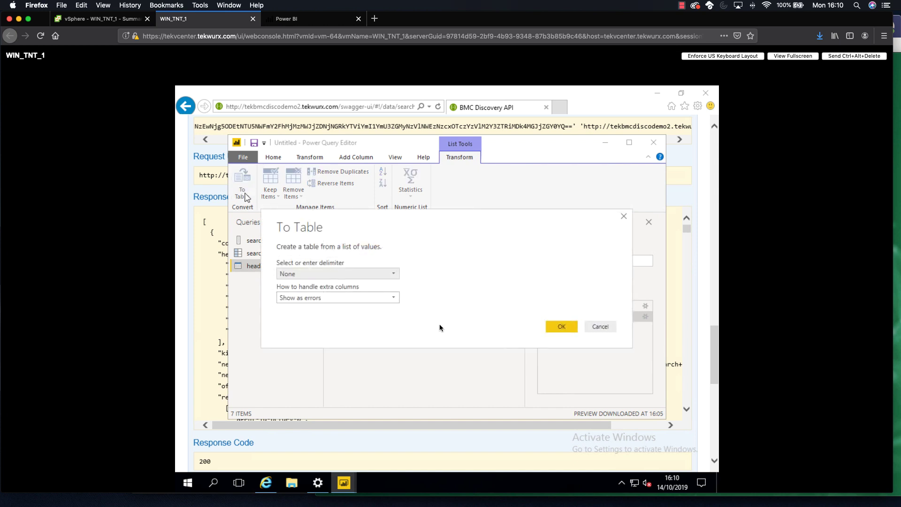
{"action": "left_click", "coordinate": [394, 274]}
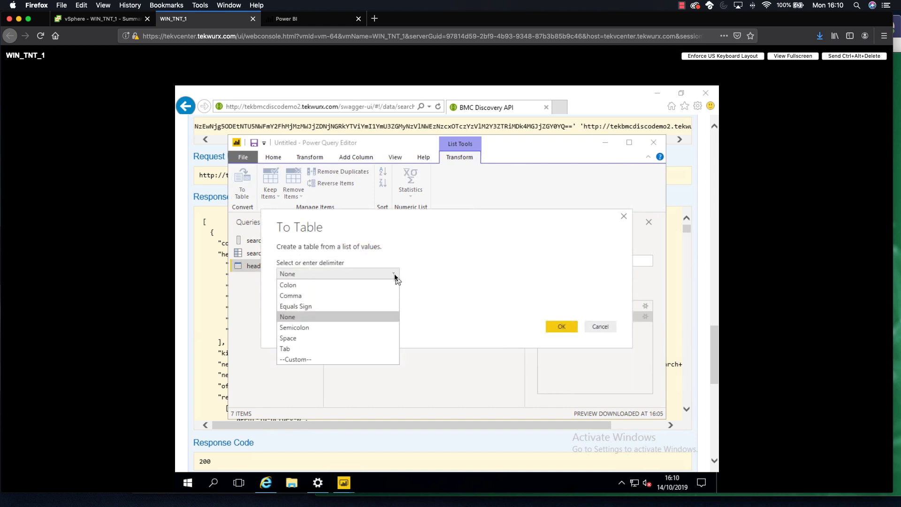
{"action": "left_click", "coordinate": [308, 296]}
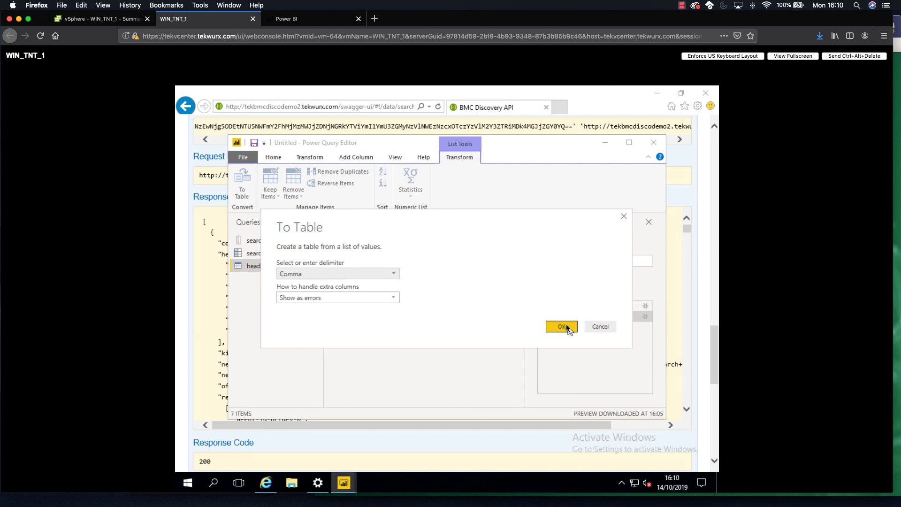
{"action": "left_click", "coordinate": [562, 327]}
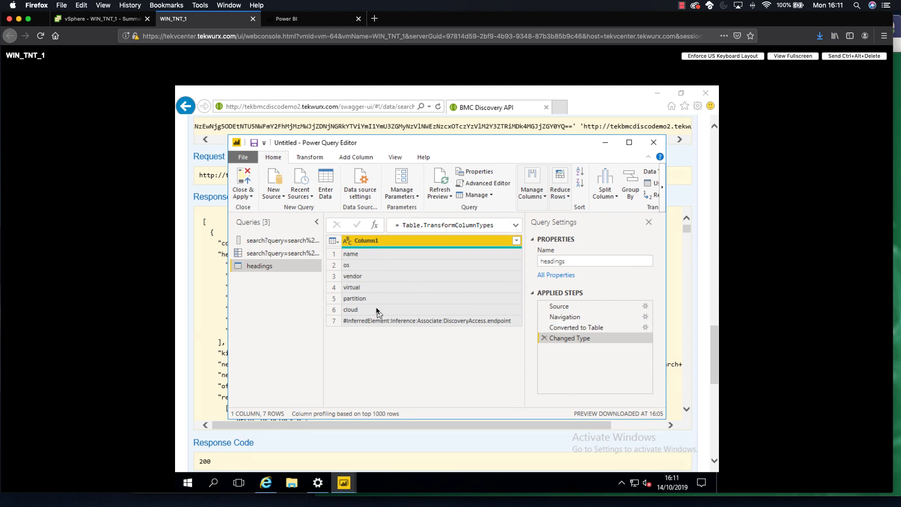
- Transpose the headings table so its rows become columns
{"action": "left_click", "coordinate": [310, 157]}
{"action": "left_click", "coordinate": [241, 188]}
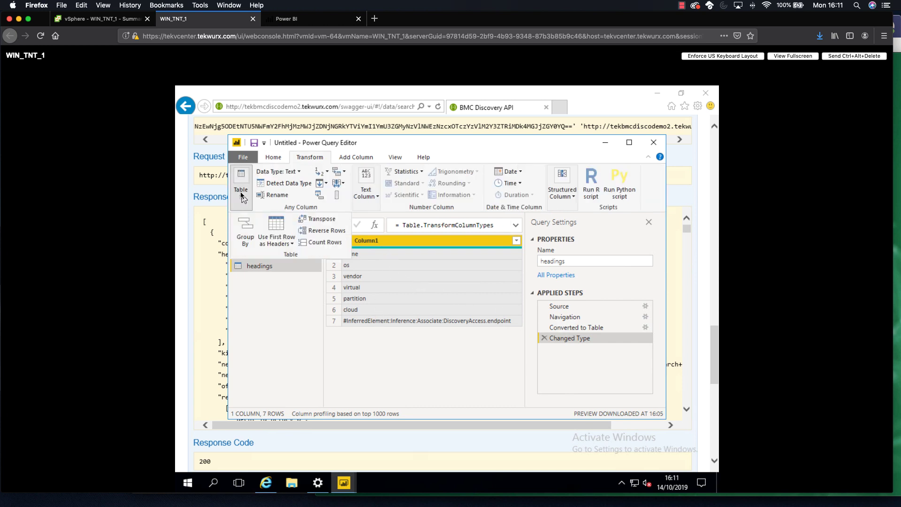
{"action": "left_click", "coordinate": [313, 220]}
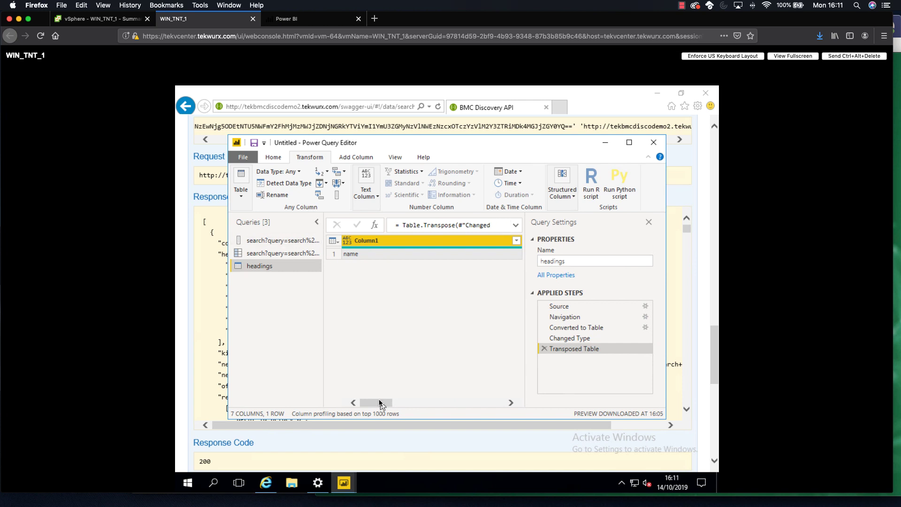
{"action": "left_click_drag", "start_coordinate": [384, 403], "coordinate": [330, 405]}
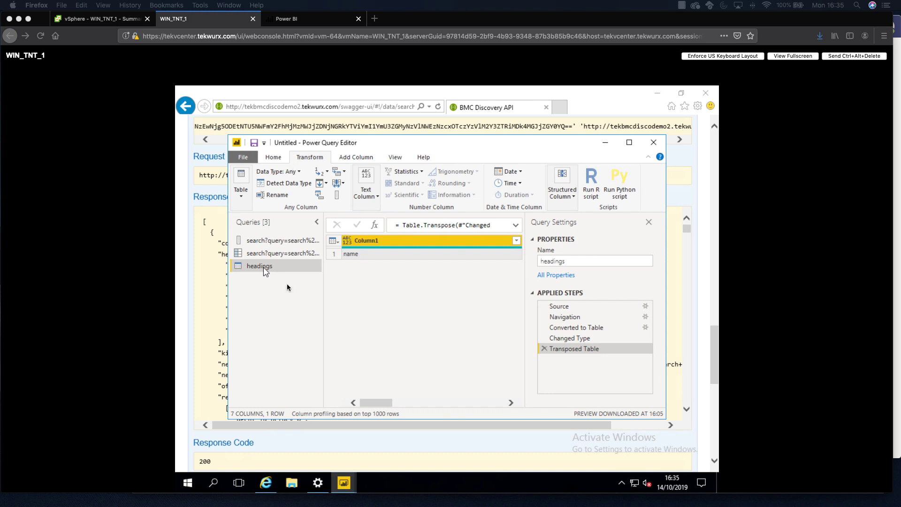
- Add the imported record's results list as a new query and convert it to a table with delimiter None and extra columns shown as errors
{"action": "left_click", "coordinate": [282, 253]}
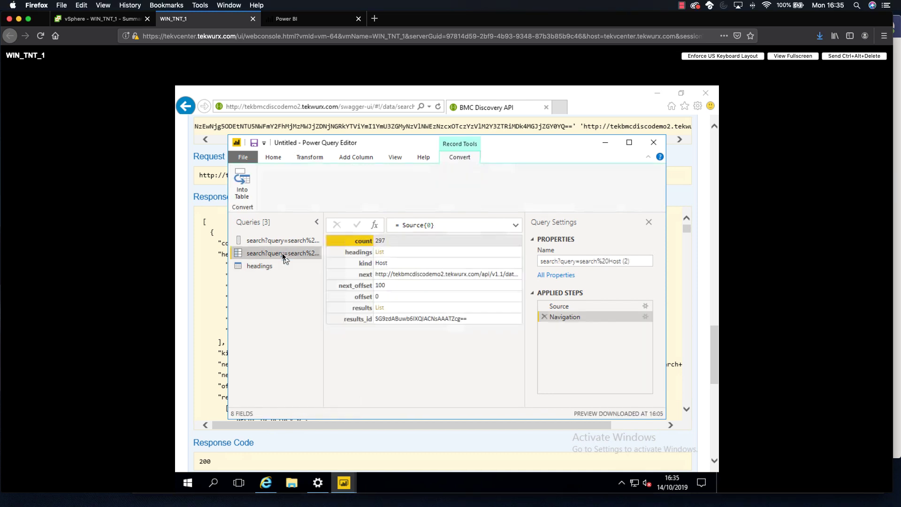
{"action": "right_click", "coordinate": [379, 311]}
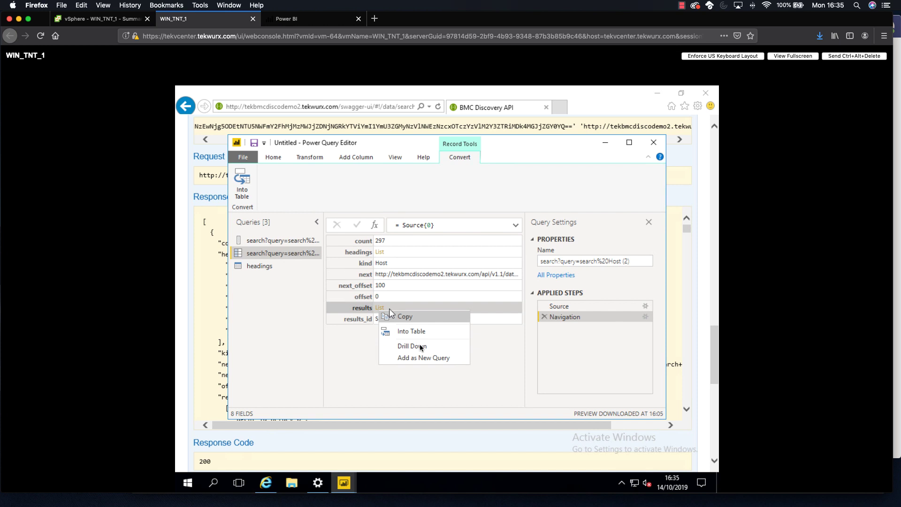
{"action": "left_click", "coordinate": [427, 358]}
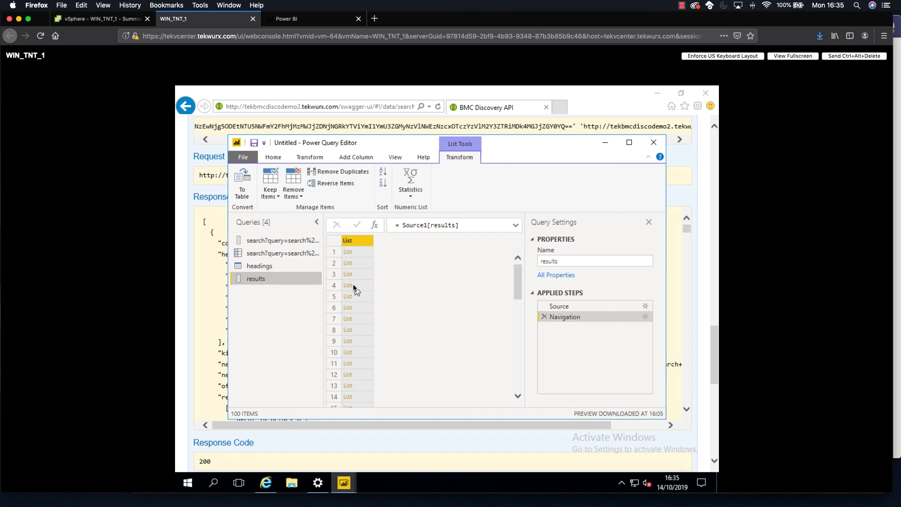
{"action": "left_click", "coordinate": [245, 188]}
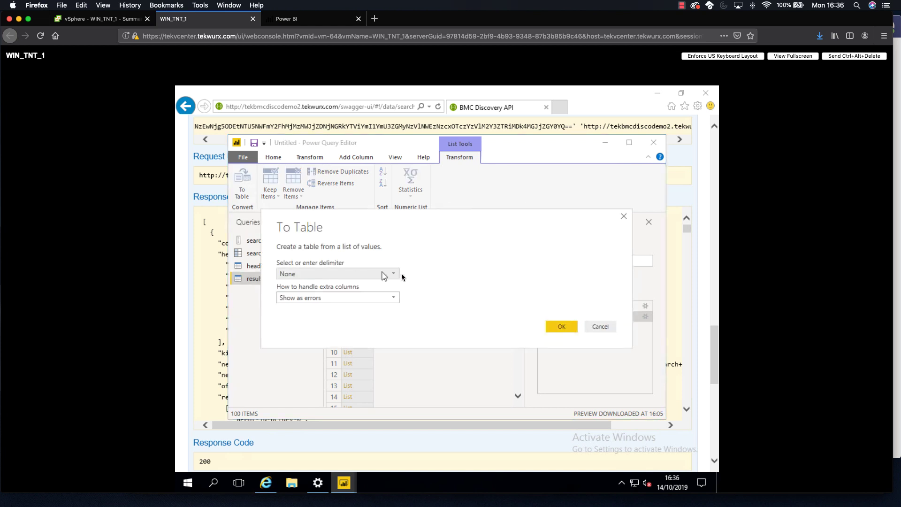
{"action": "left_click", "coordinate": [565, 326]}
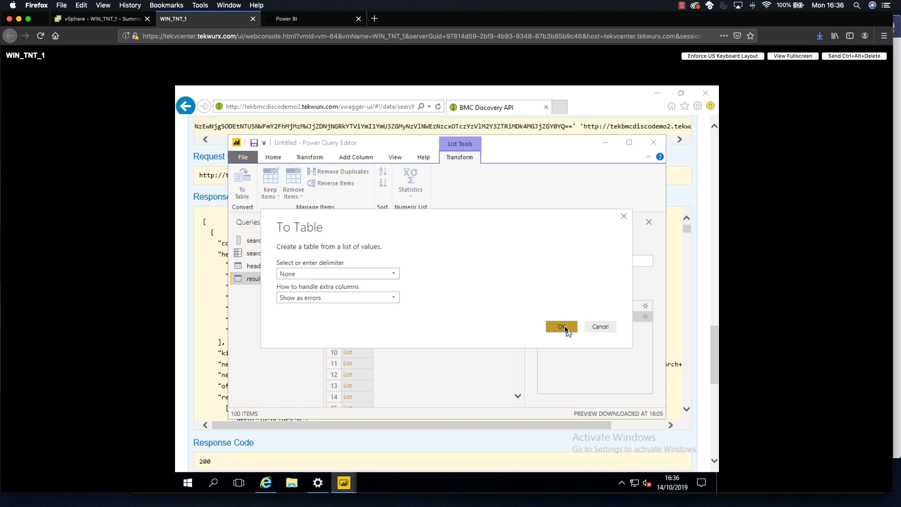
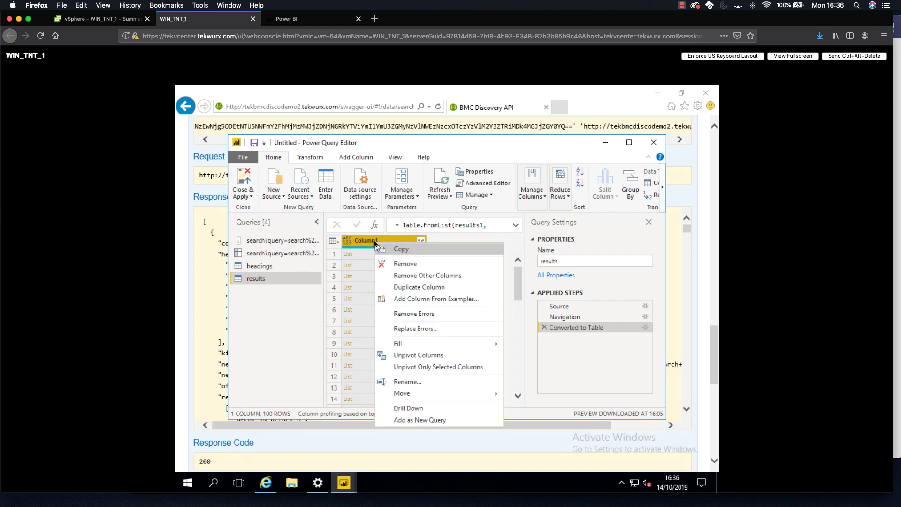
- Rename the results table's only column to Column
{"action": "left_click", "coordinate": [407, 381]}
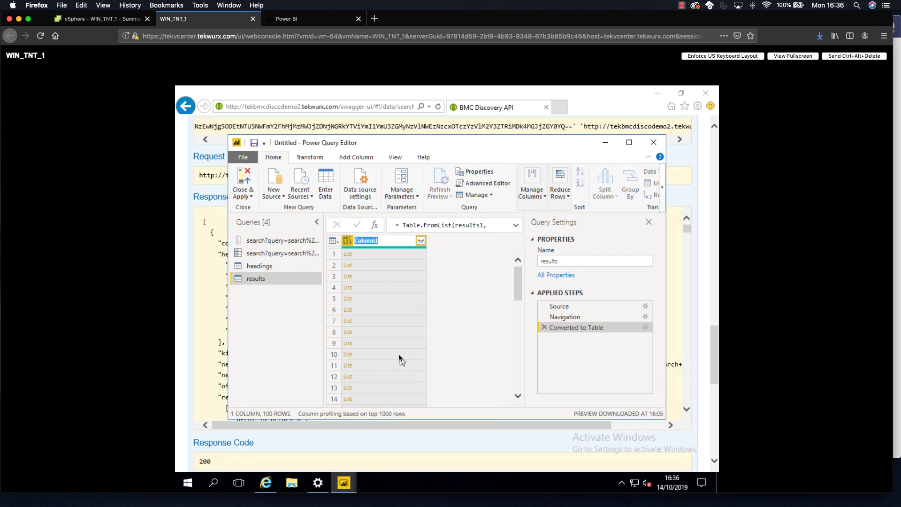
{"action": "type", "text": "Column"}
{"action": "key", "text": "Return"}
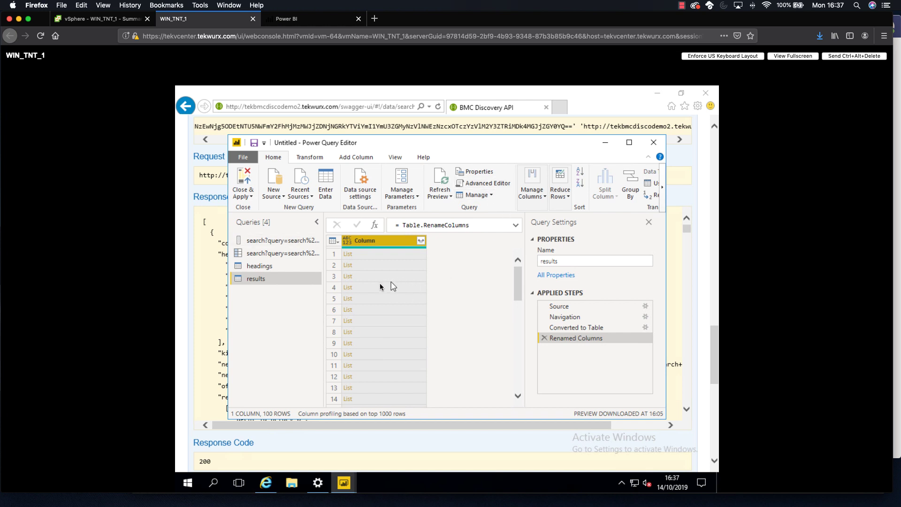
- Add a custom column named Column1 to the results table with the formula List.First([Column])
{"action": "left_click", "coordinate": [321, 159]}
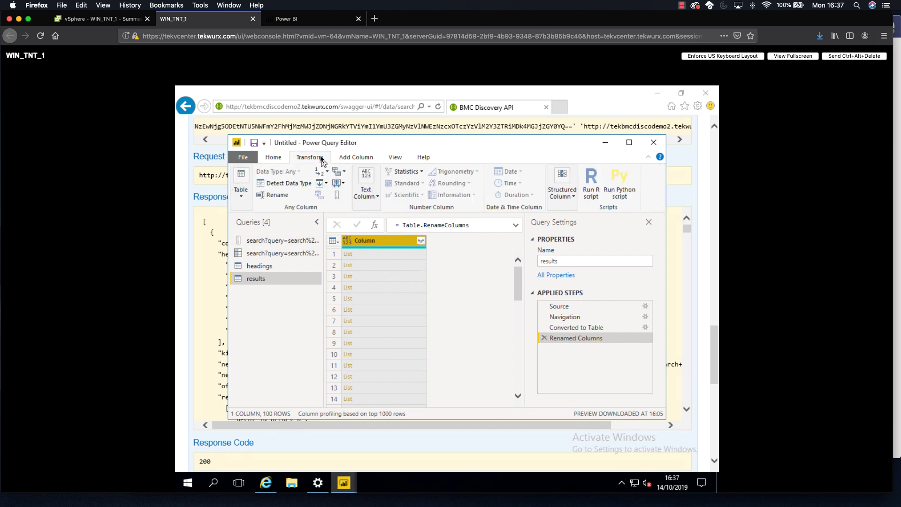
{"action": "left_click", "coordinate": [368, 158]}
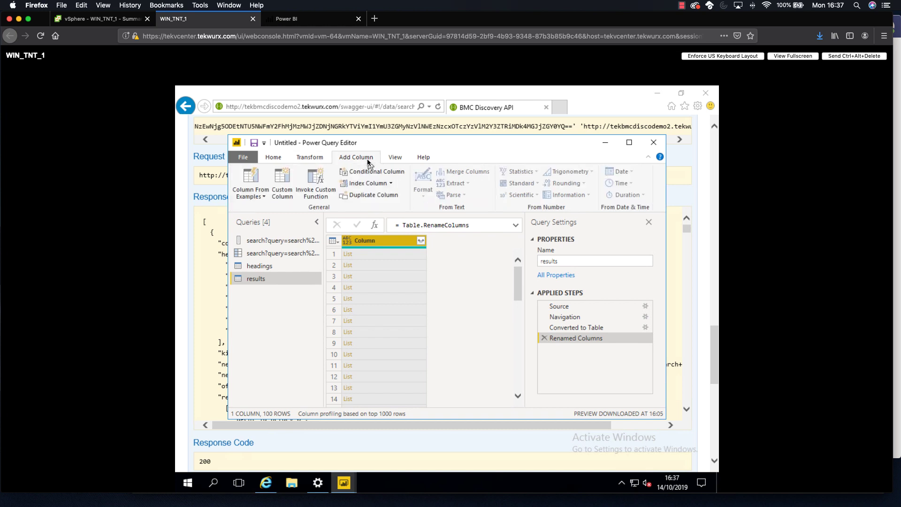
{"action": "left_click", "coordinate": [290, 188]}
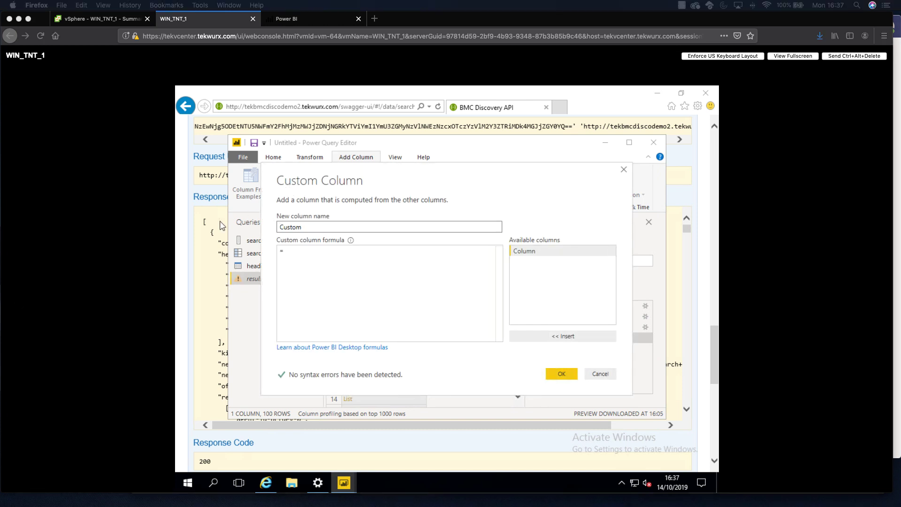
{"action": "left_click", "coordinate": [309, 229]}
{"action": "double_click", "coordinate": [296, 229]}
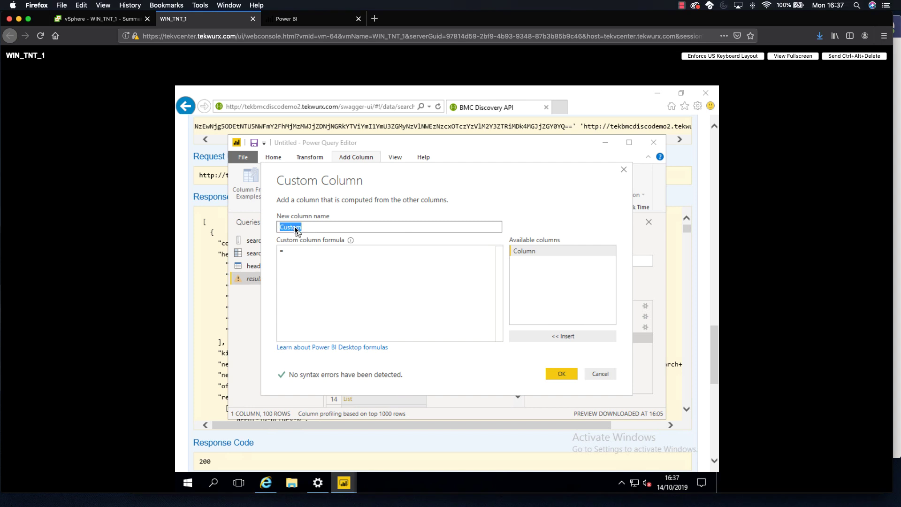
{"action": "type", "text": "Column1"}
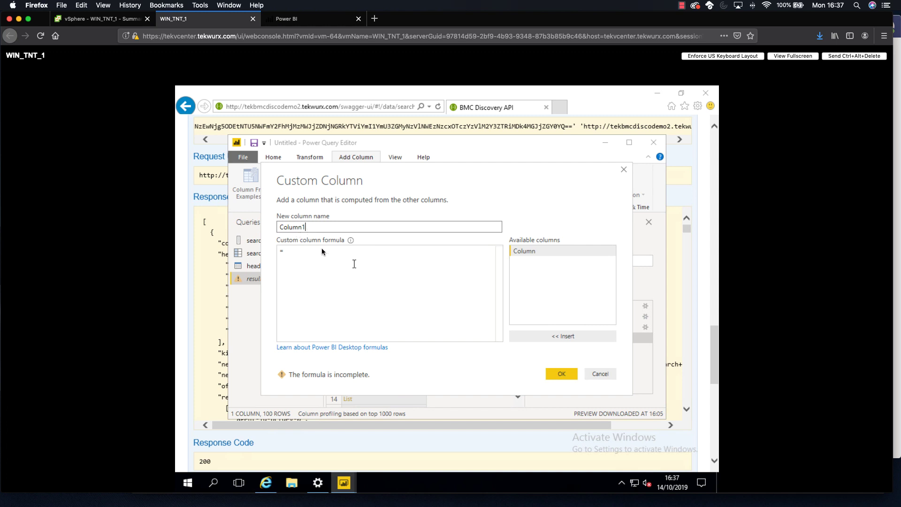
{"action": "left_click", "coordinate": [319, 255]}
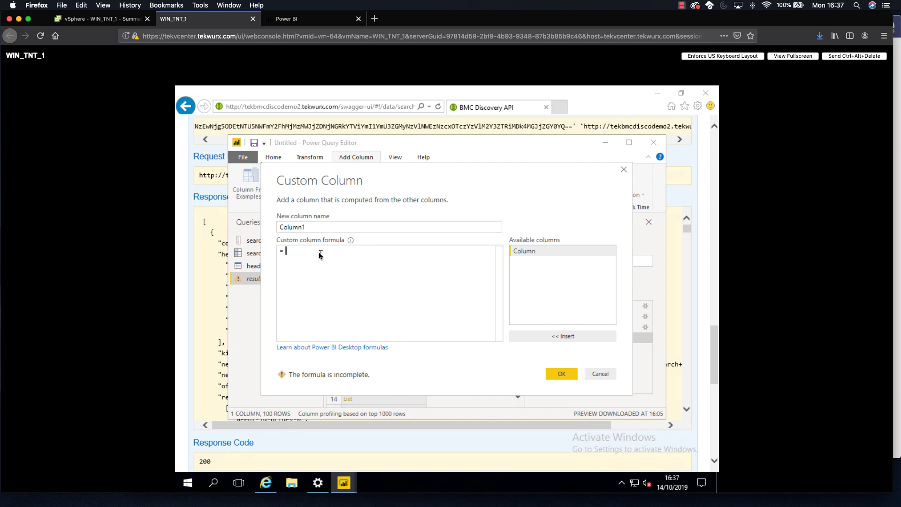
{"action": "type", "text": "List."}
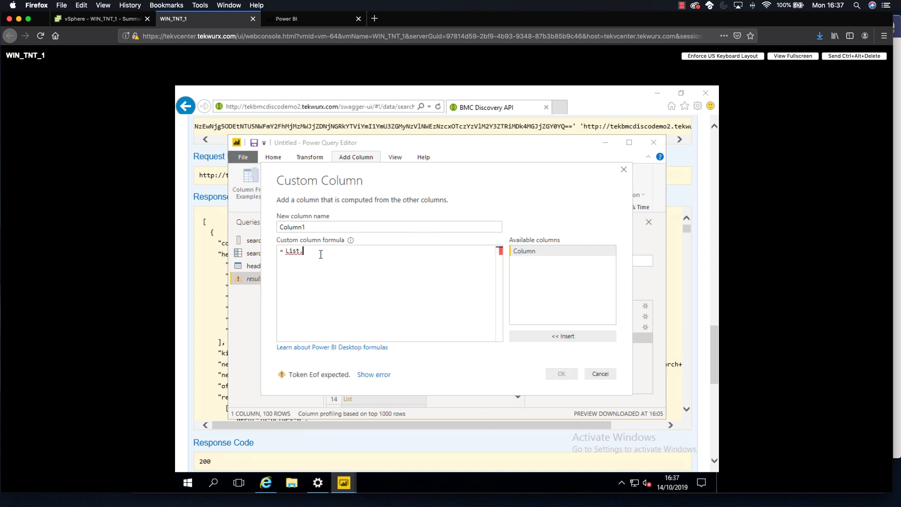
{"action": "type", "text": "First"}
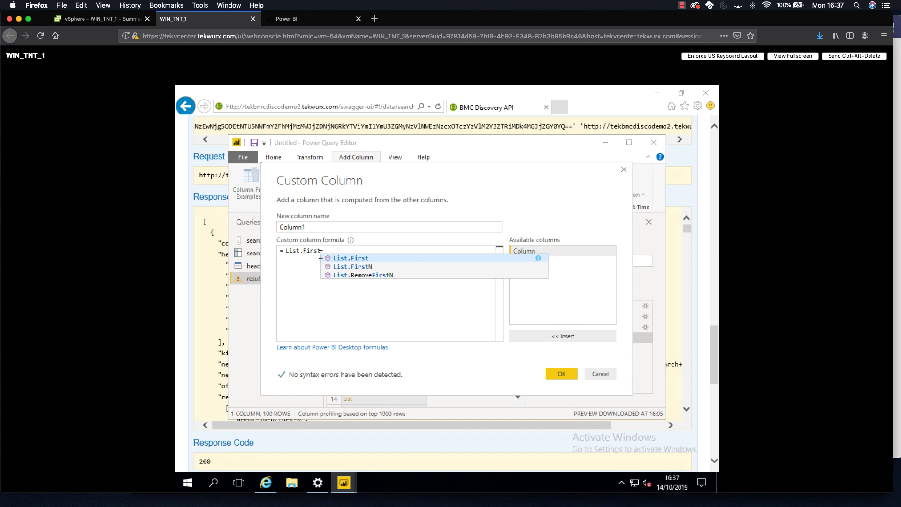
{"action": "type", "text": "("}
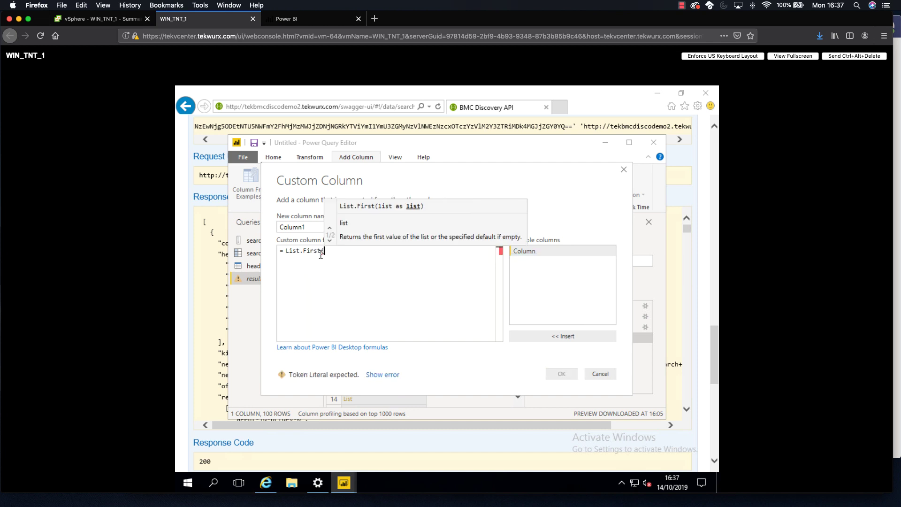
{"action": "type", "text": "[Column"}
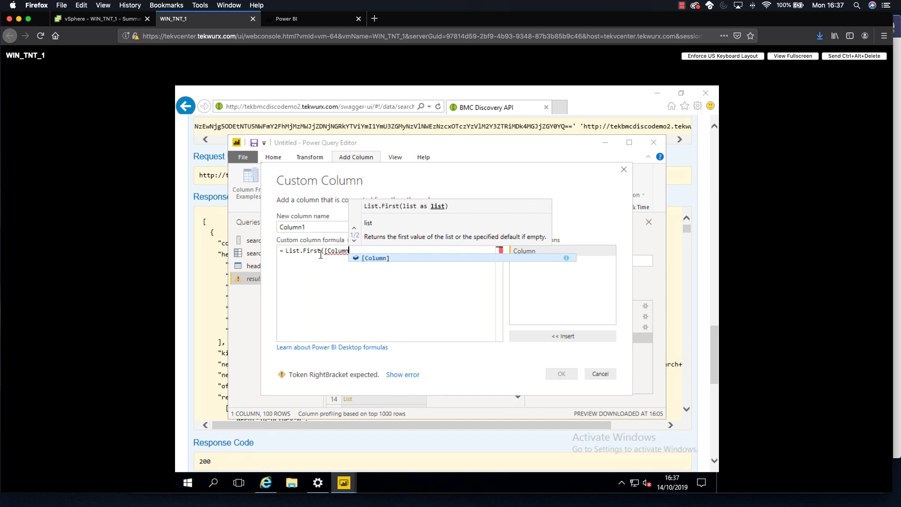
{"action": "type", "text": "]"}
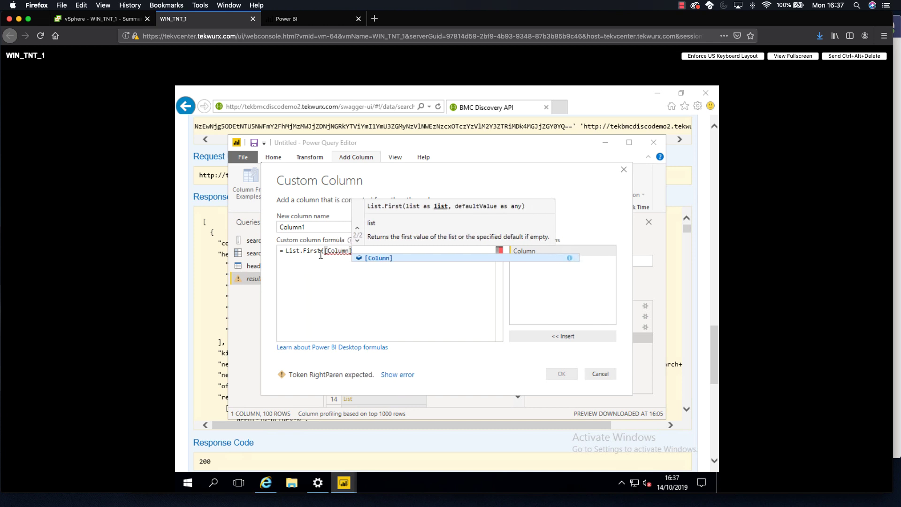
{"action": "type", "text": ")"}
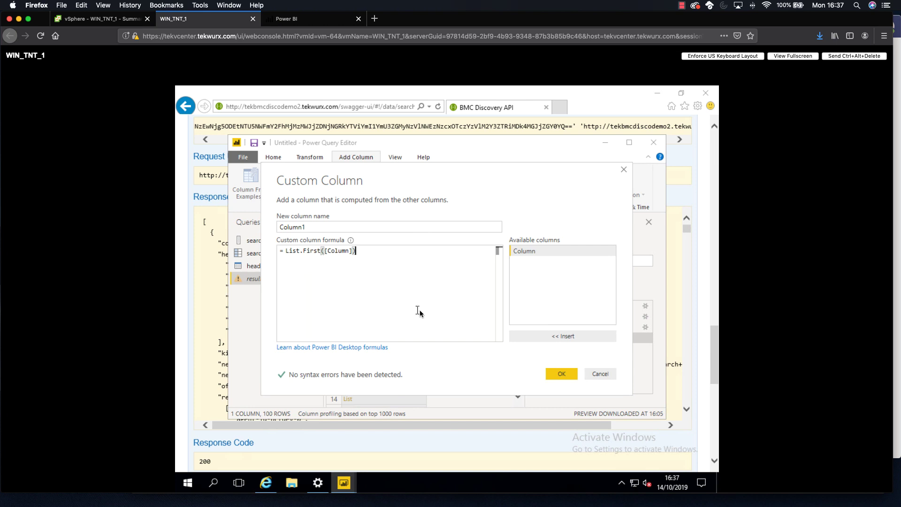
{"action": "left_click", "coordinate": [563, 376]}
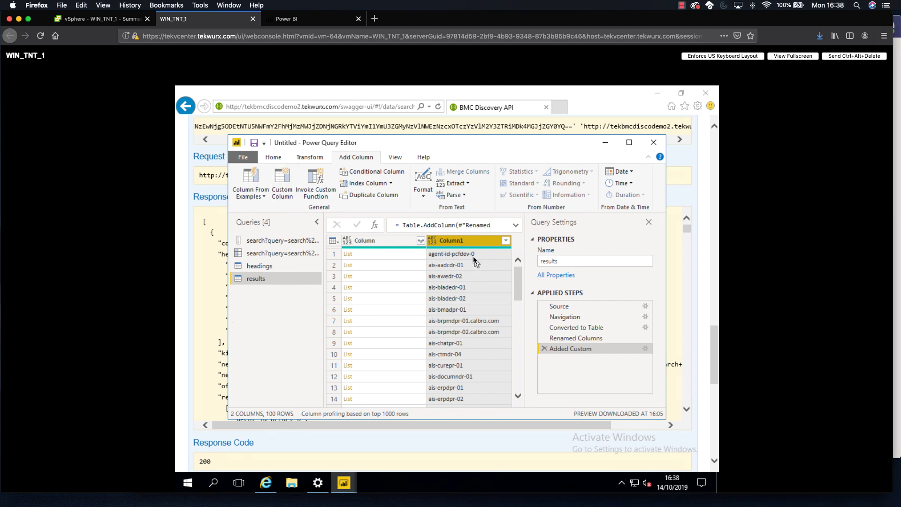
- Add a custom column named Column2 to the results table with the formula List.First(List.Skip([Column],1))
{"action": "left_click", "coordinate": [290, 188]}
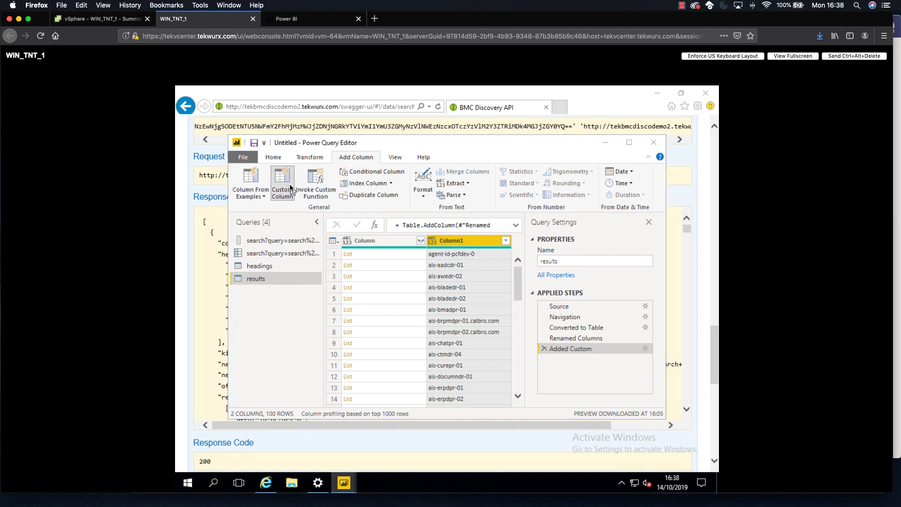
{"action": "left_click", "coordinate": [308, 229]}
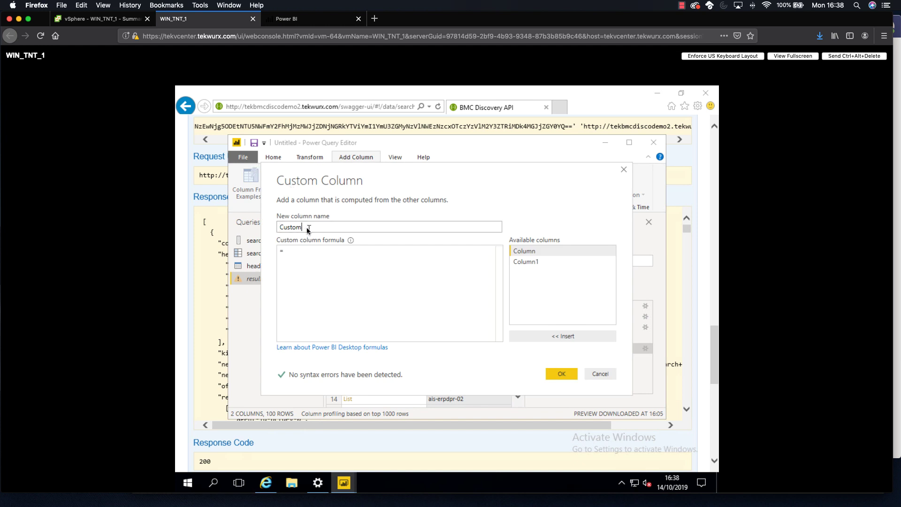
{"action": "key", "text": "BackSpace"}
{"action": "key", "text": "BackSpace"}
{"action": "key", "text": "BackSpace"}
{"action": "key", "text": "BackSpace"}
{"action": "key", "text": "BackSpace"}
{"action": "key", "text": "BackSpace"}
{"action": "type", "text": "Column2"}
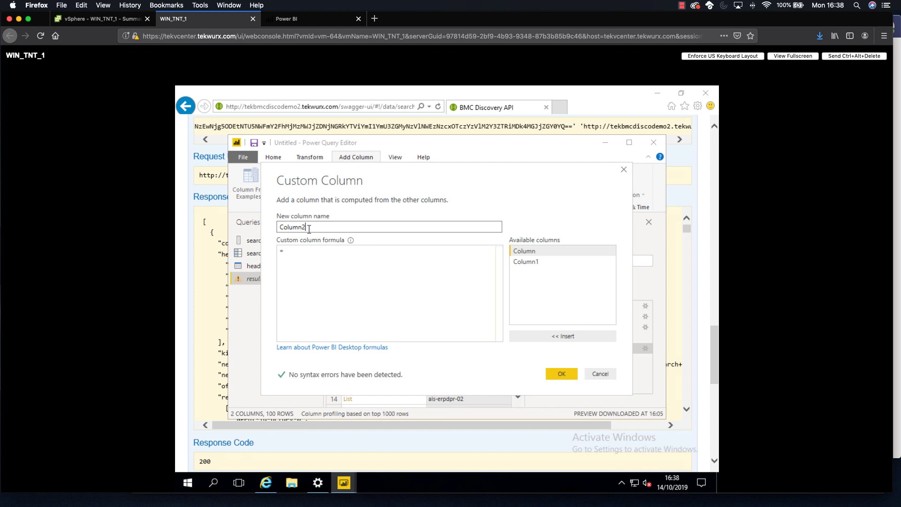
{"action": "left_click", "coordinate": [299, 261]}
{"action": "left_click", "coordinate": [293, 252]}
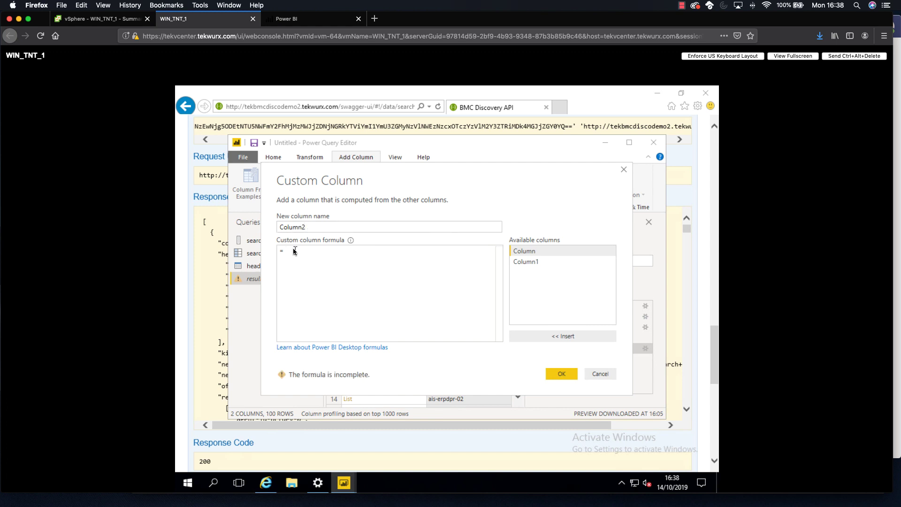
{"action": "type", "text": "List.First"}
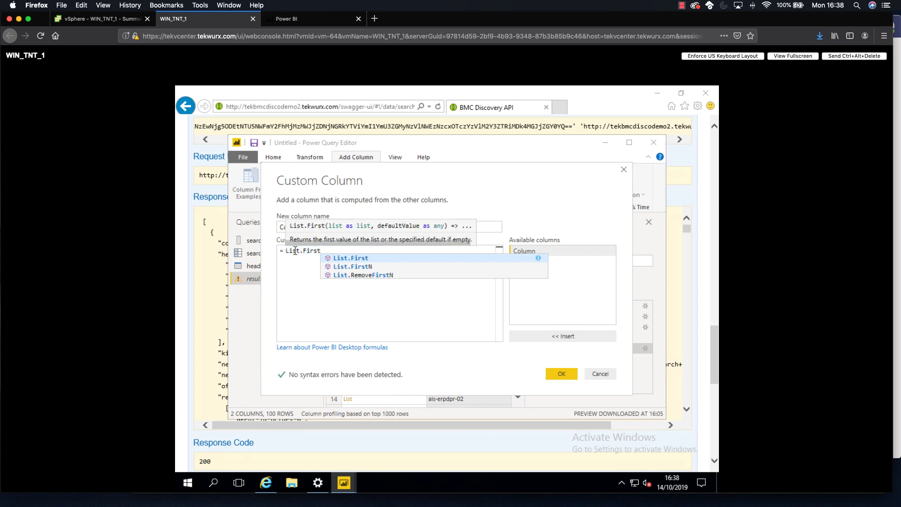
{"action": "type", "text": "("}
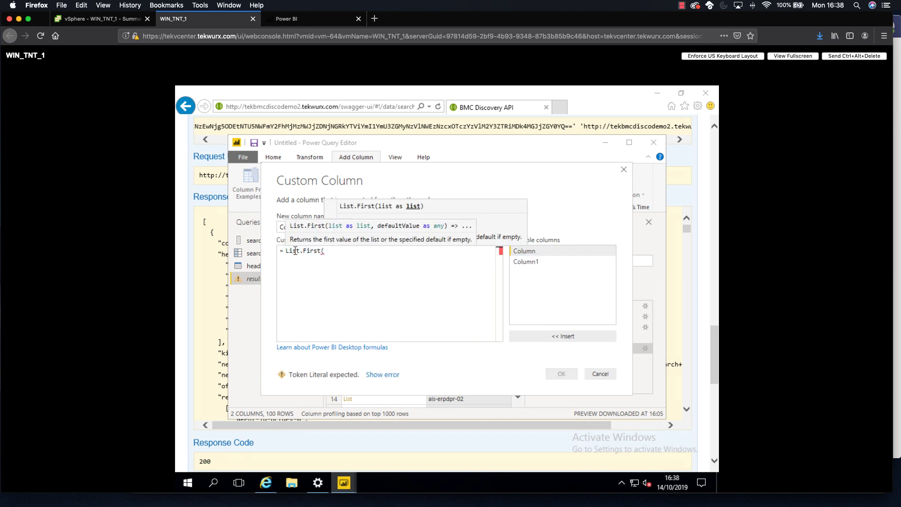
{"action": "type", "text": "List.Sk"}
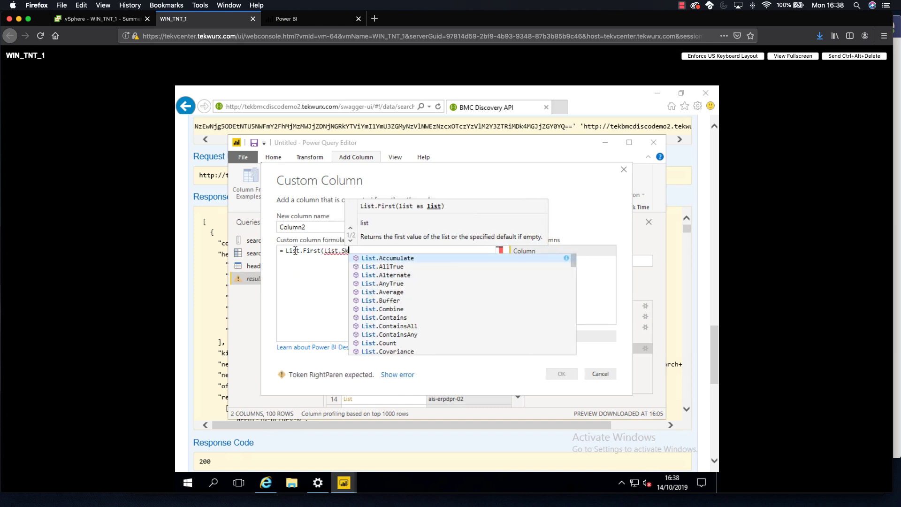
{"action": "type", "text": "ip"}
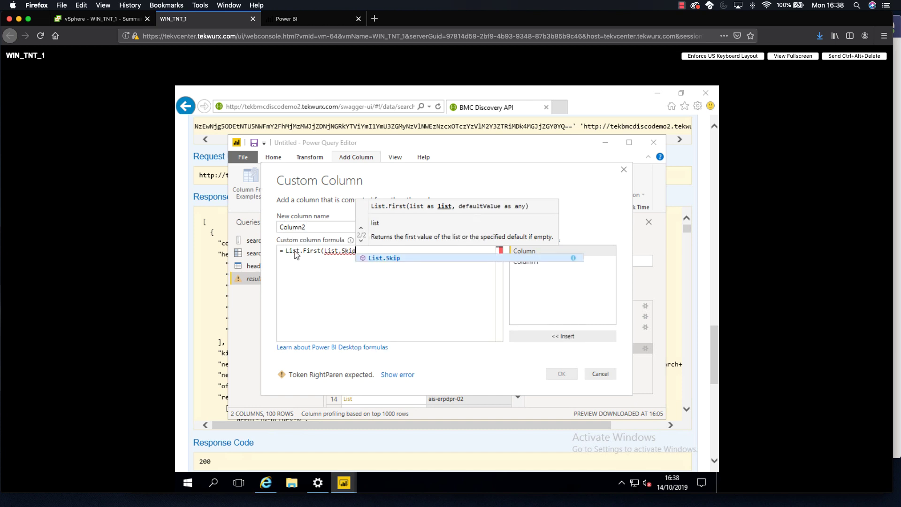
{"action": "type", "text": "(["}
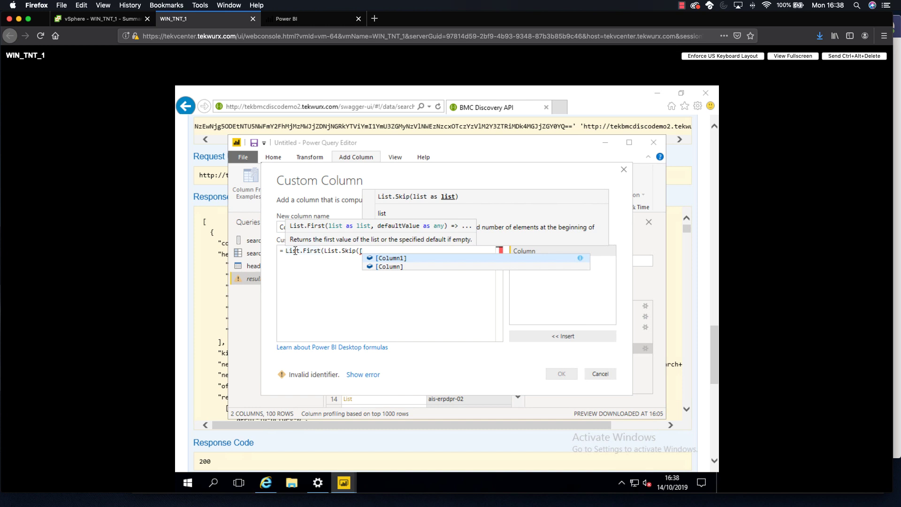
{"action": "type", "text": "Column"}
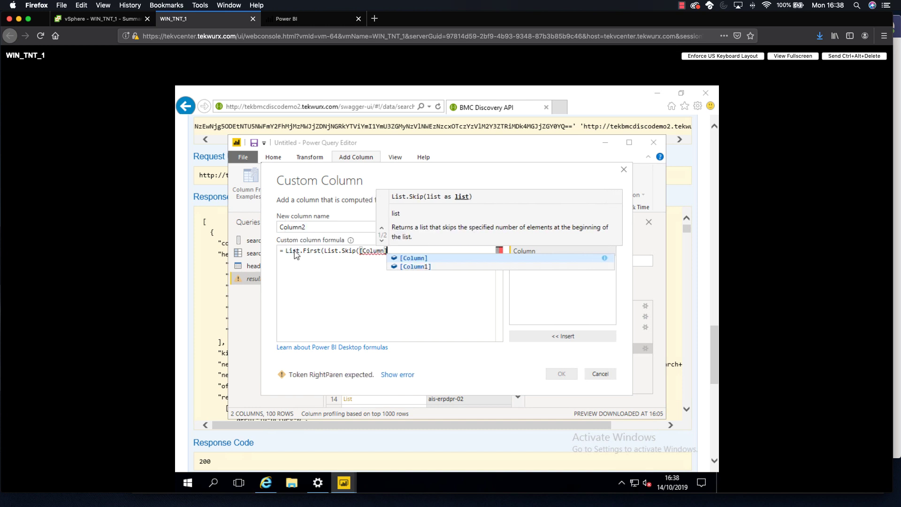
{"action": "type", "text": "],"}
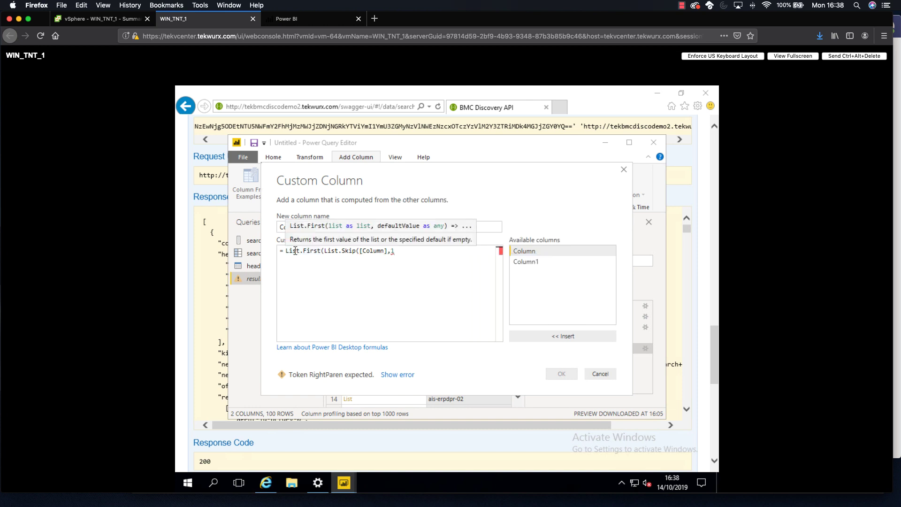
{"action": "type", "text": "1))"}
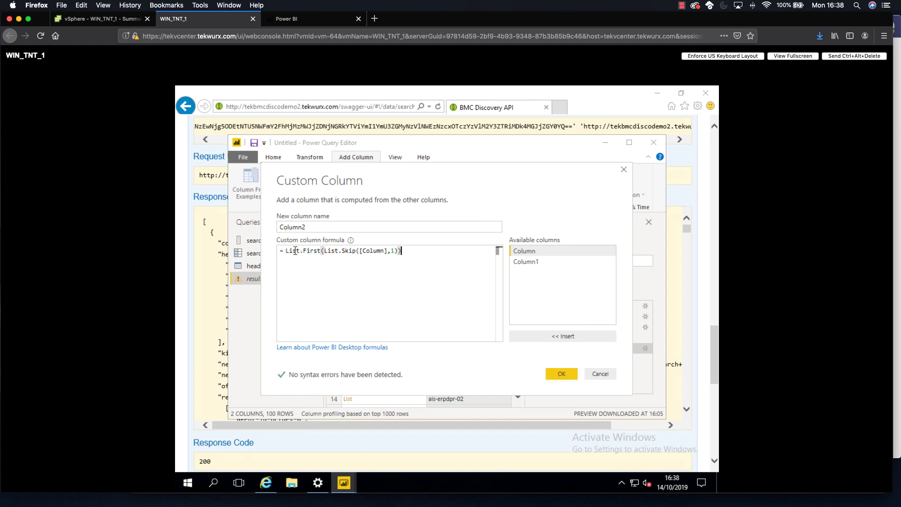
{"action": "left_click", "coordinate": [559, 374]}
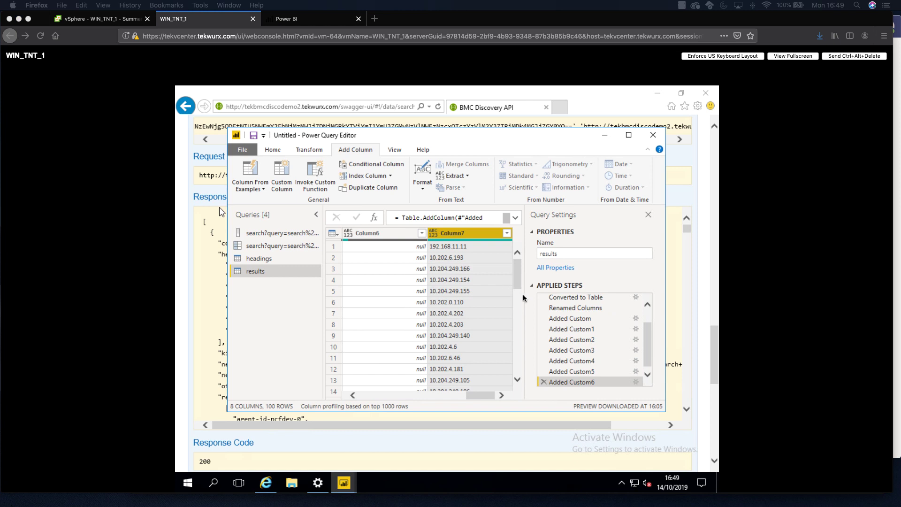
{"action": "scroll", "coordinate": [457, 245], "scroll_direction": "down", "scroll_amount": 1}
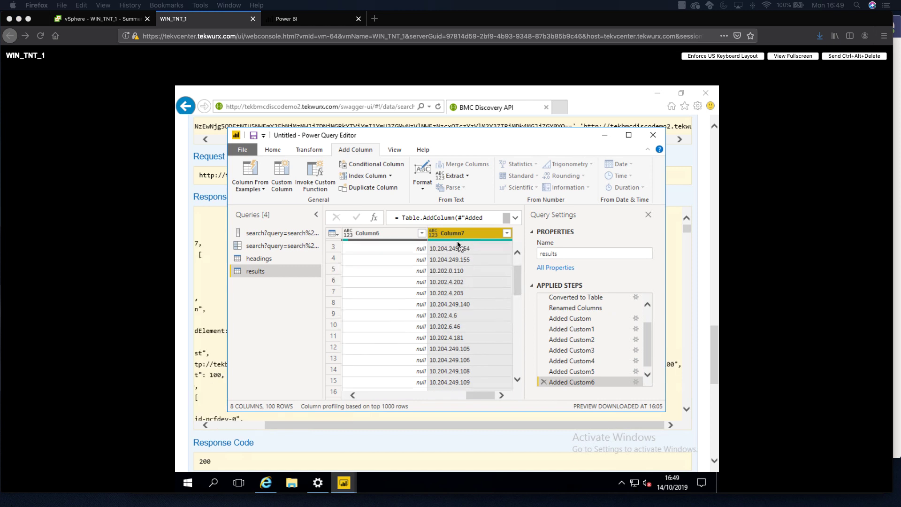
- Review the rows and all the added columns of the results table, from Column7 back to Column
{"action": "scroll", "coordinate": [458, 245], "scroll_direction": "down", "scroll_amount": 9}
{"action": "scroll", "coordinate": [458, 245], "scroll_direction": "left", "scroll_amount": 3}
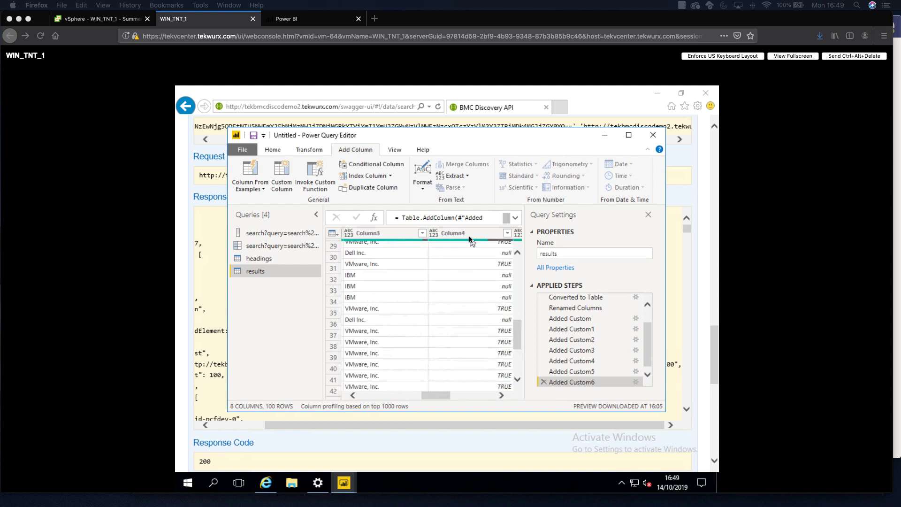
{"action": "scroll", "coordinate": [472, 242], "scroll_direction": "up", "scroll_amount": 2}
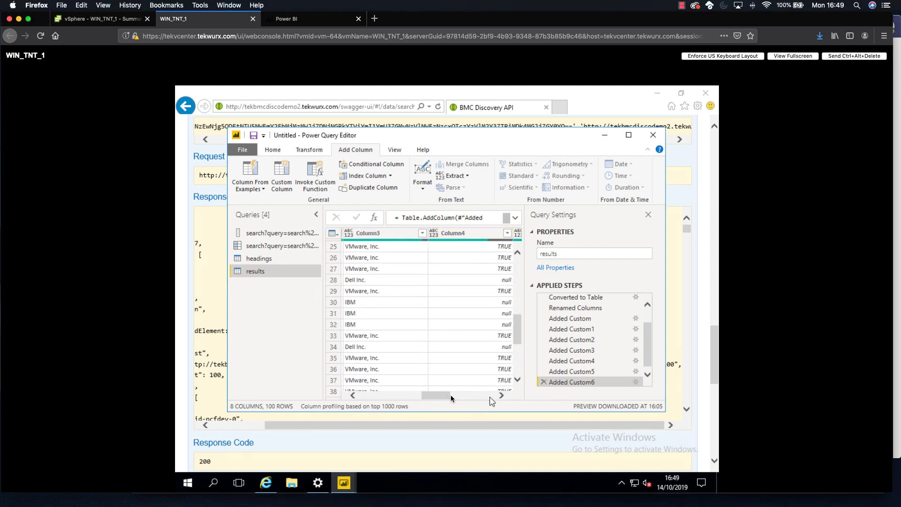
{"action": "left_click_drag", "start_coordinate": [449, 396], "coordinate": [496, 399]}
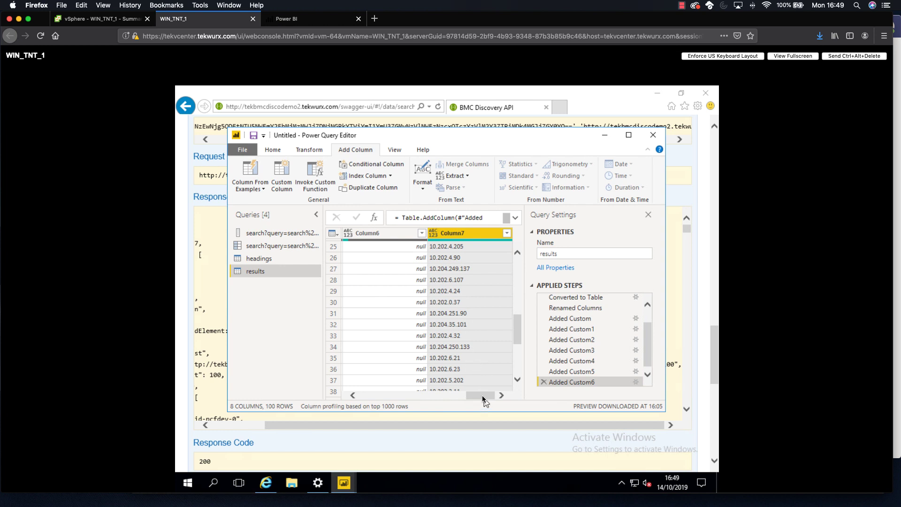
{"action": "left_click_drag", "start_coordinate": [482, 396], "coordinate": [366, 397]}
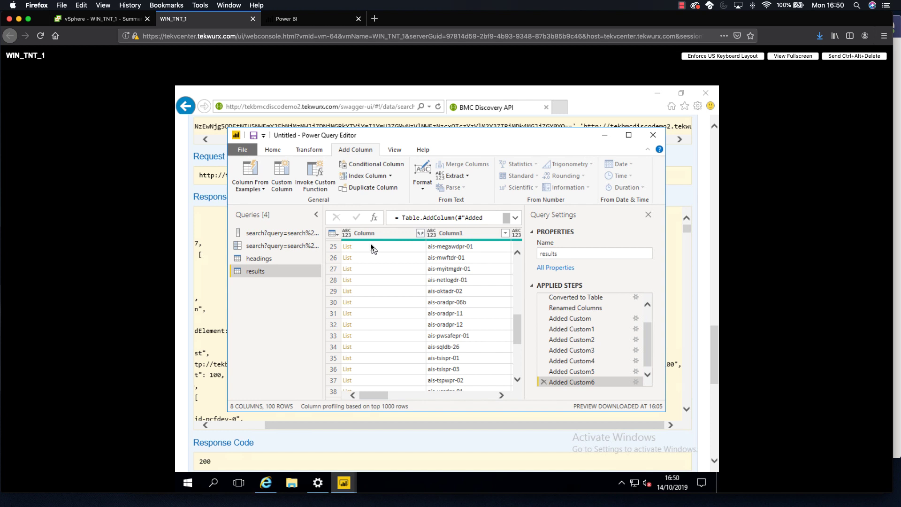
- Switch to the BMC Discovery API page, examine the response body's headings and host records, and return to the Power Query Editor
{"action": "left_click", "coordinate": [187, 243]}
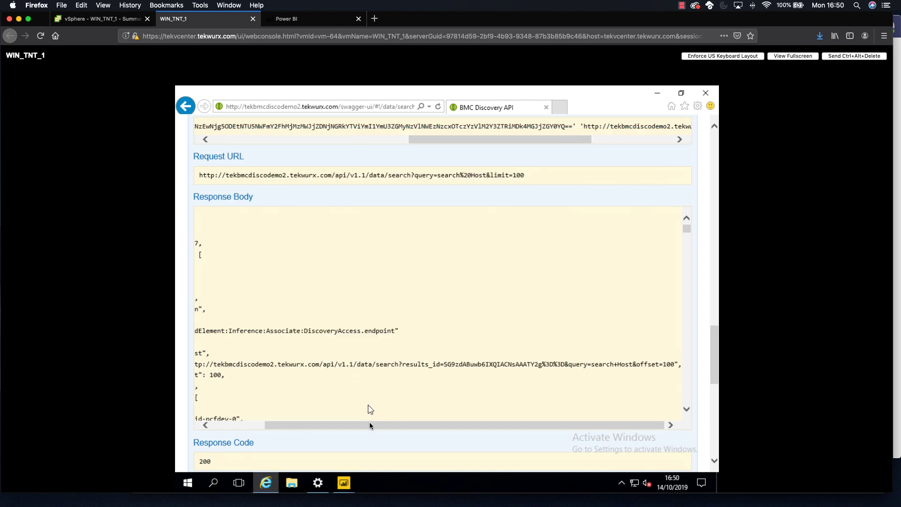
{"action": "left_click_drag", "start_coordinate": [369, 421], "coordinate": [289, 425]}
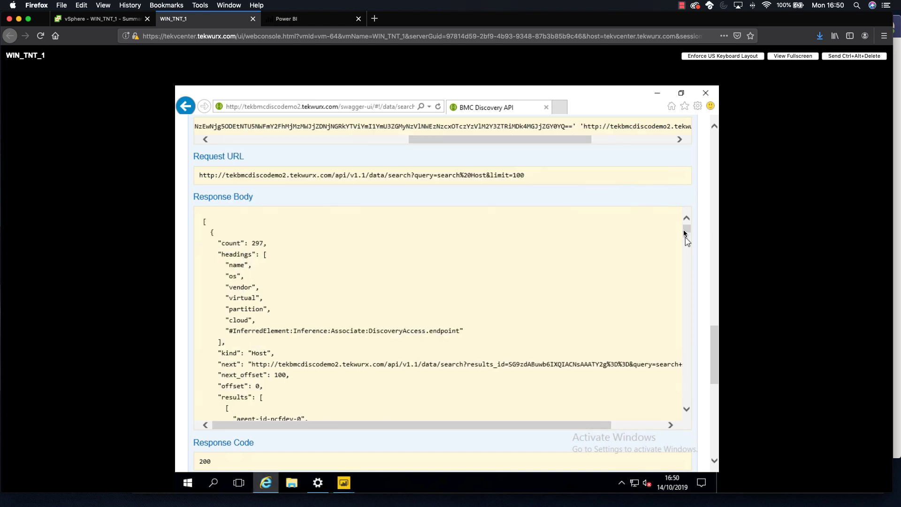
{"action": "left_click_drag", "start_coordinate": [684, 231], "coordinate": [684, 234]}
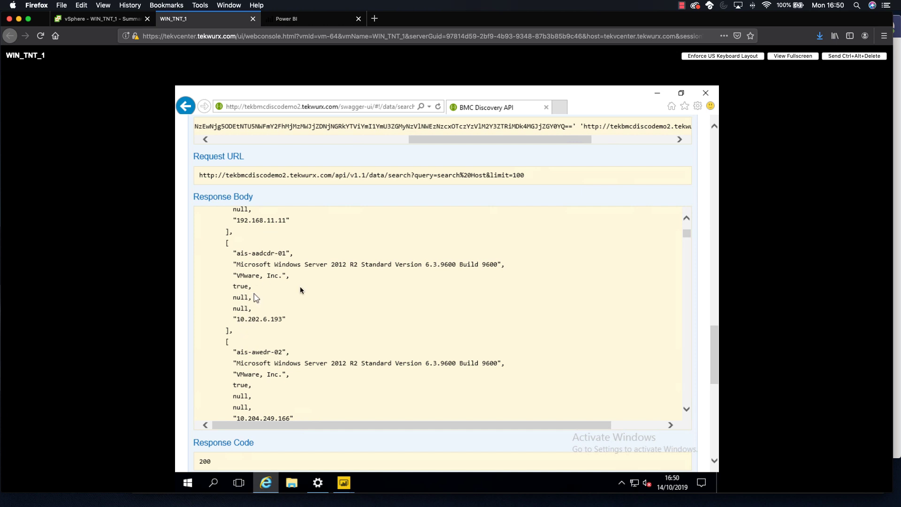
{"action": "left_click_drag", "start_coordinate": [688, 233], "coordinate": [687, 225]}
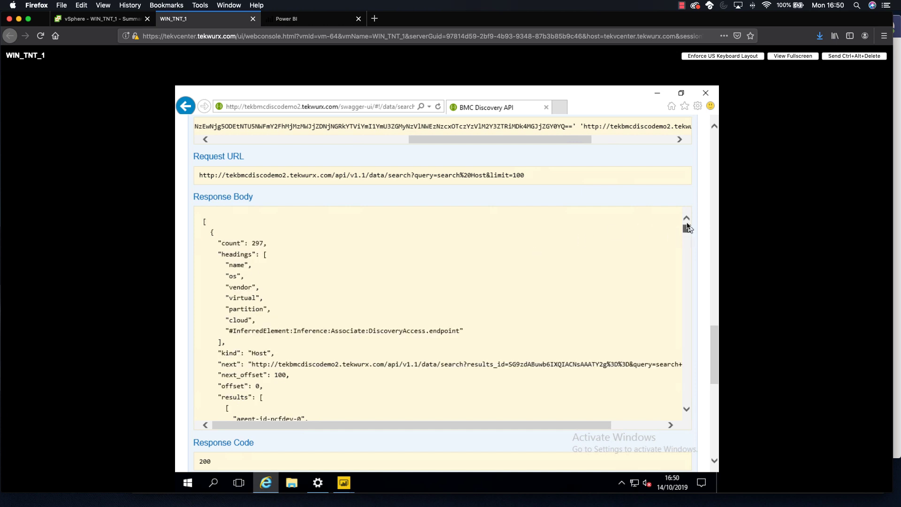
{"action": "left_click", "coordinate": [347, 483]}
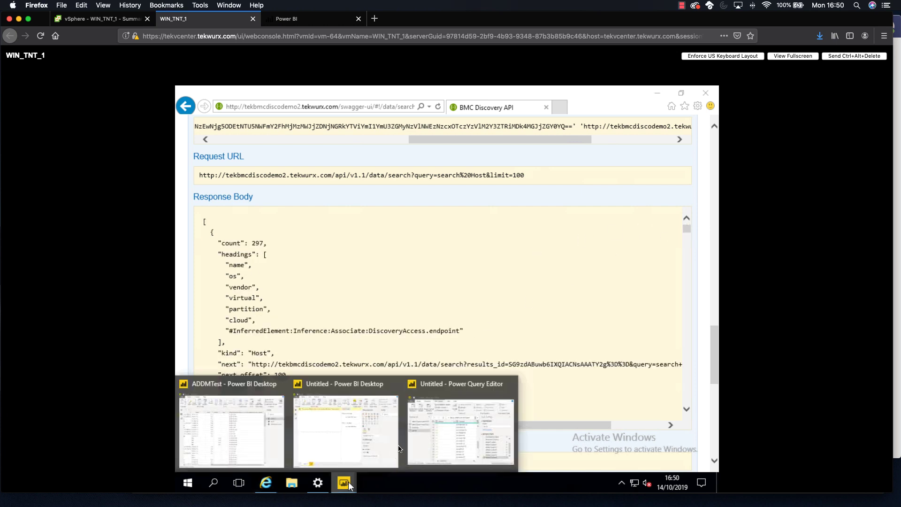
{"action": "left_click", "coordinate": [424, 433]}
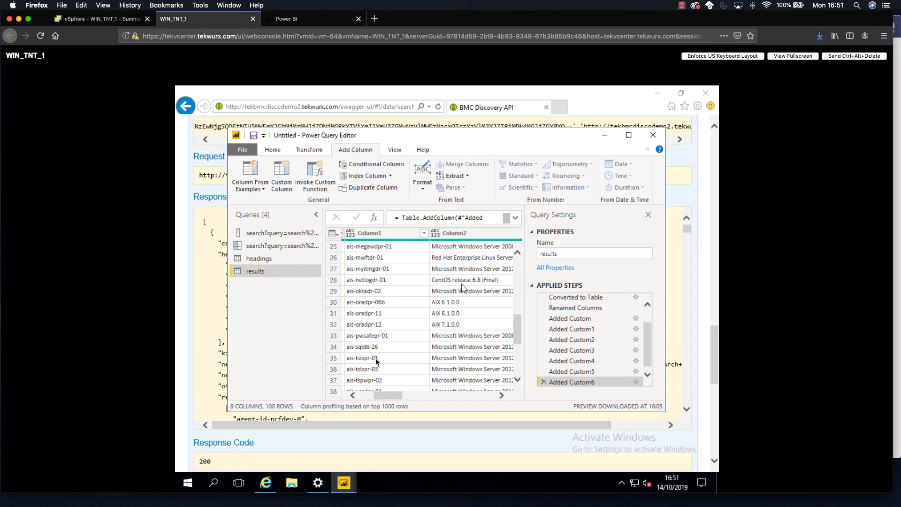
{"action": "left_click", "coordinate": [207, 280]}
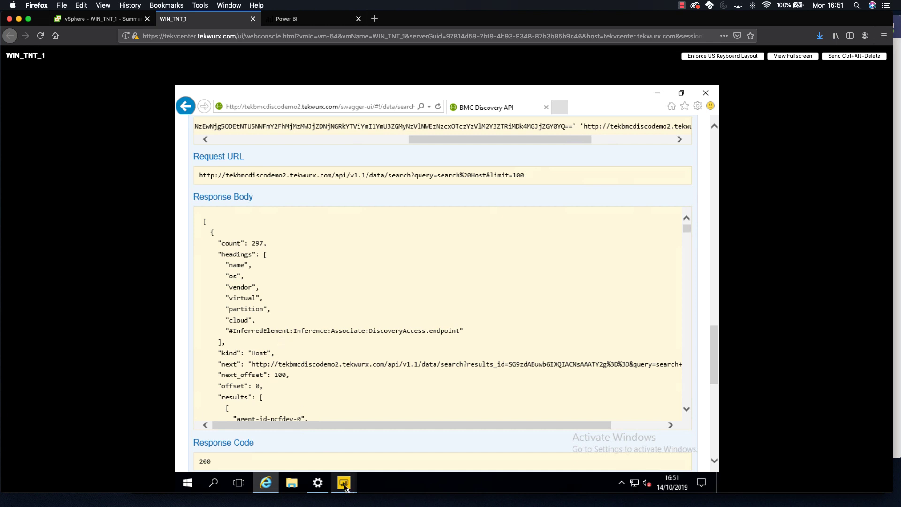
{"action": "mouse_move", "coordinate": [344, 483]}
{"action": "left_click", "coordinate": [454, 419]}
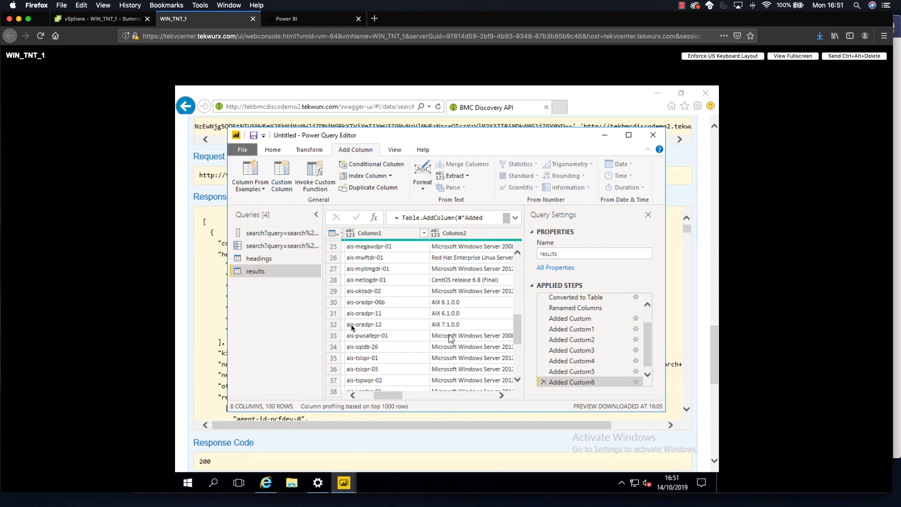
- Remove the original list column named Column from the results table
{"action": "left_click_drag", "start_coordinate": [389, 397], "coordinate": [376, 395]}
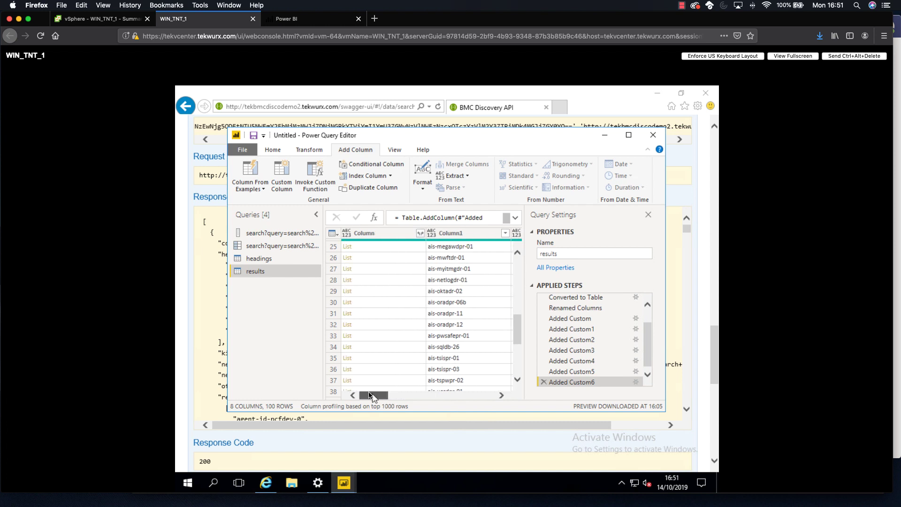
{"action": "left_click", "coordinate": [376, 233]}
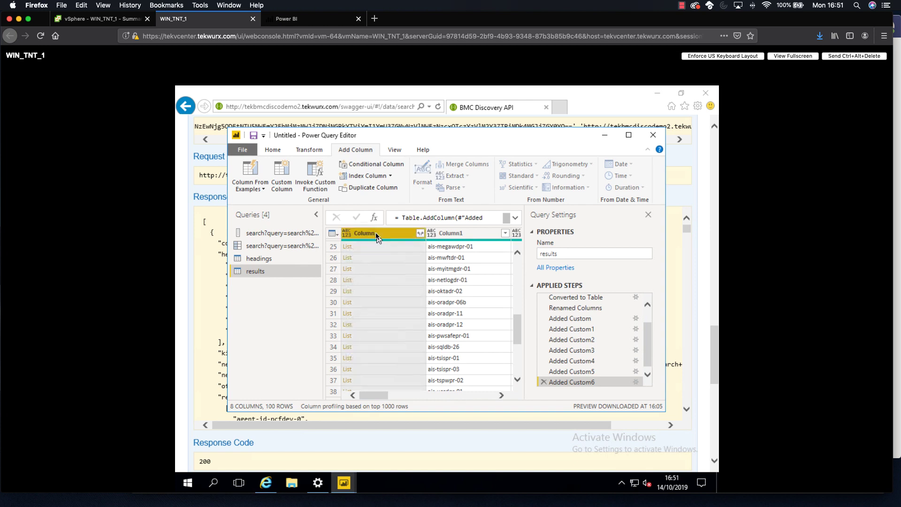
{"action": "right_click", "coordinate": [376, 234]}
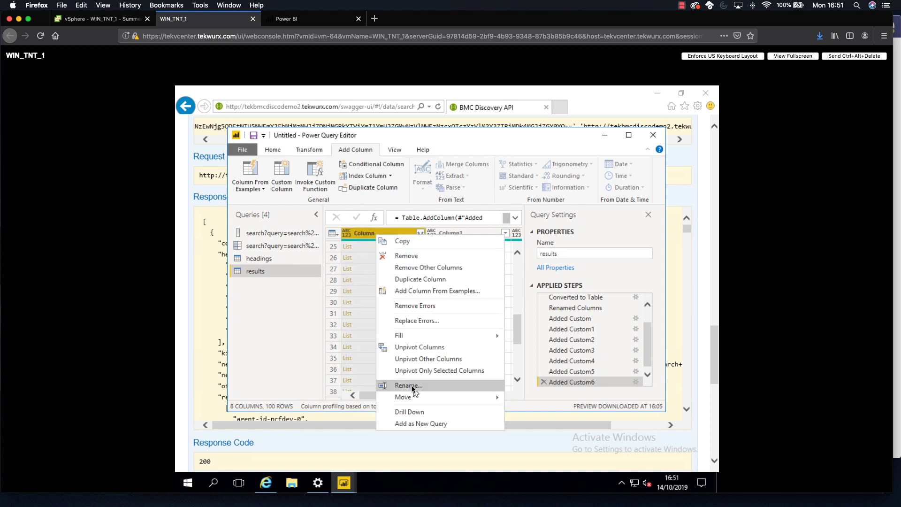
{"action": "left_click", "coordinate": [399, 257]}
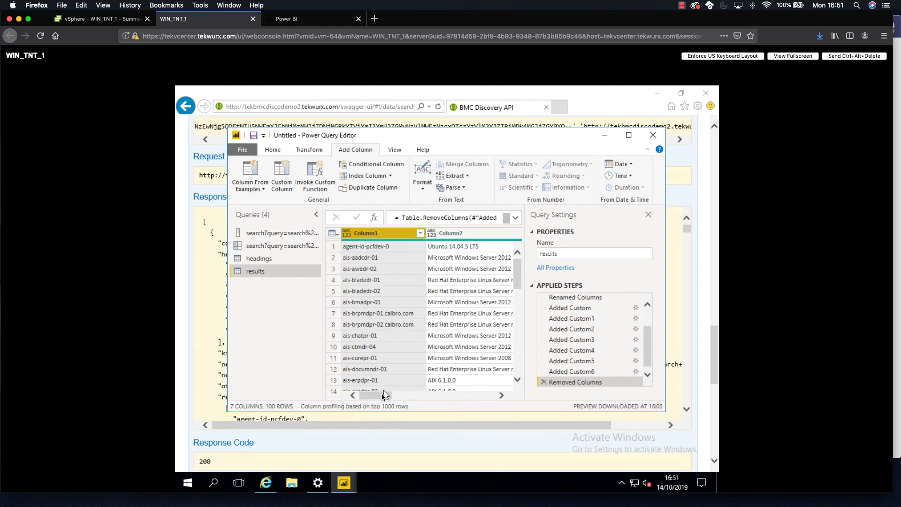
{"action": "left_click_drag", "start_coordinate": [381, 397], "coordinate": [347, 397]}
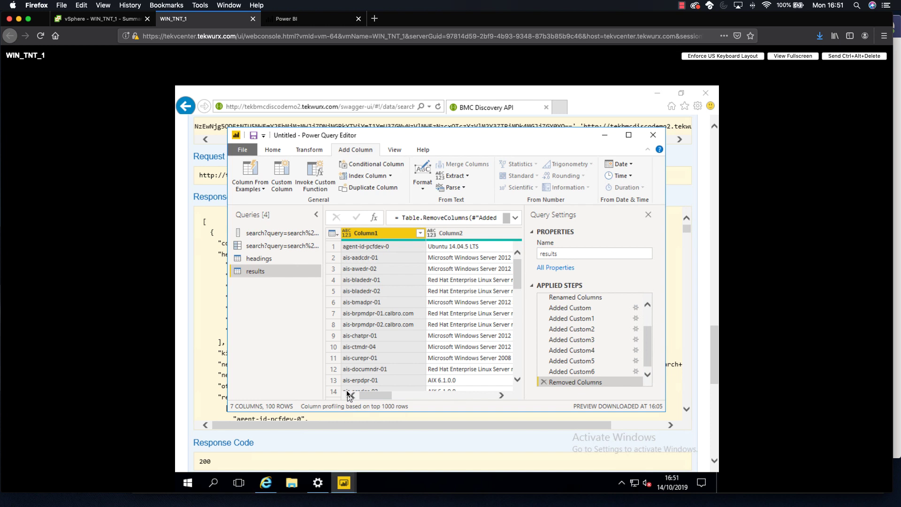
- Widen the Power Query Editor window and reach the commands for combining queries
{"action": "left_click", "coordinate": [273, 151]}
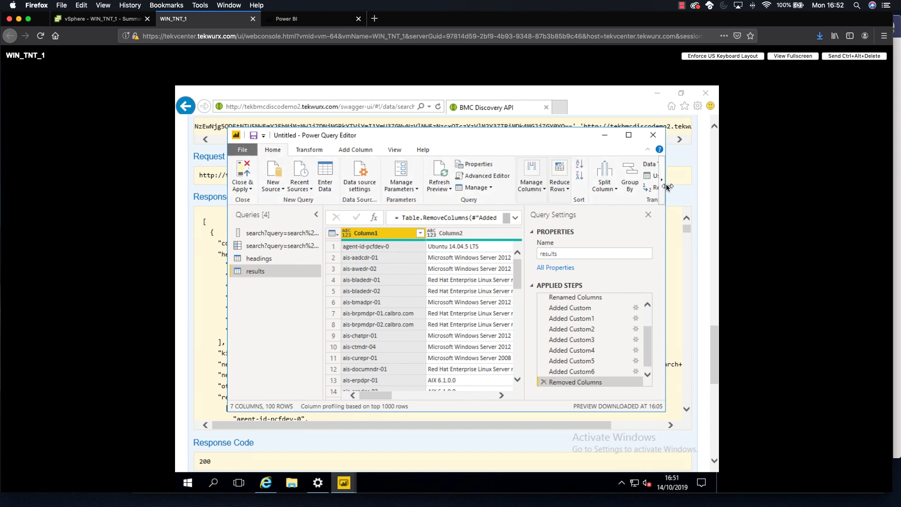
{"action": "left_click_drag", "start_coordinate": [666, 186], "coordinate": [711, 187]}
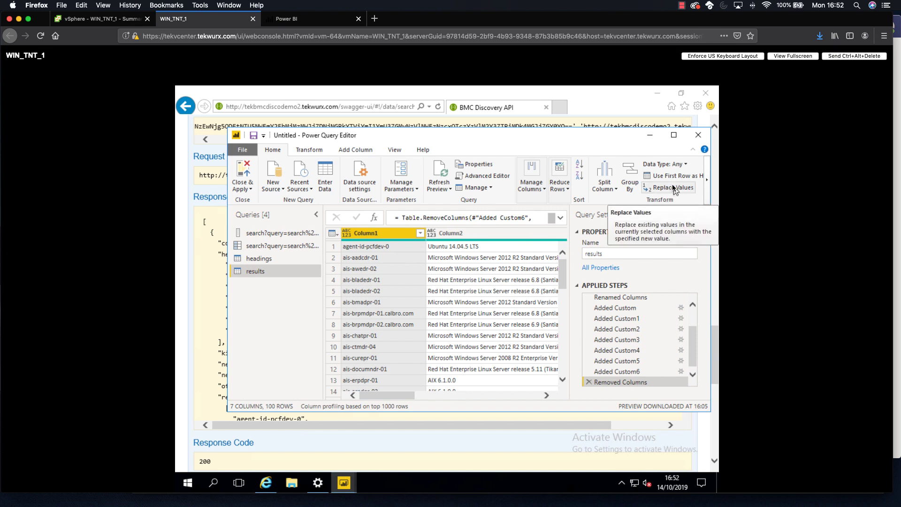
{"action": "scroll", "coordinate": [674, 189], "scroll_direction": "down", "scroll_amount": 3}
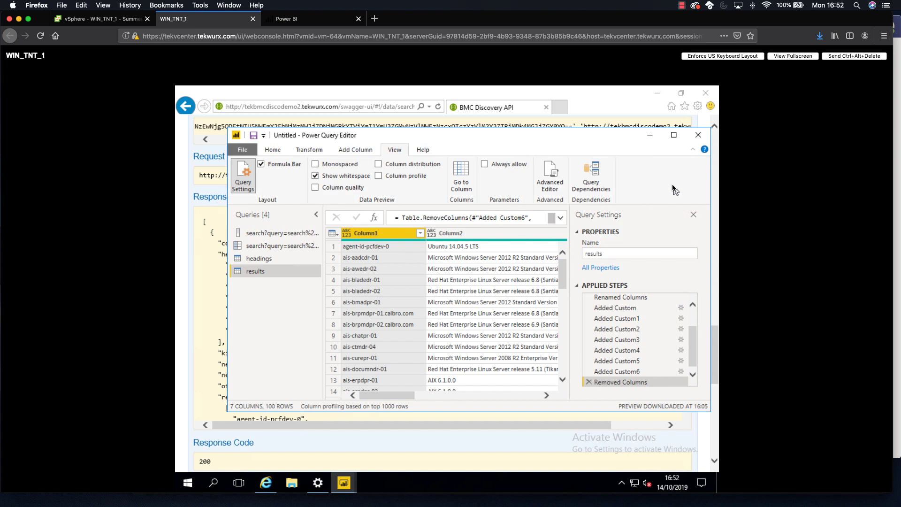
{"action": "scroll", "coordinate": [673, 189], "scroll_direction": "up", "scroll_amount": 3}
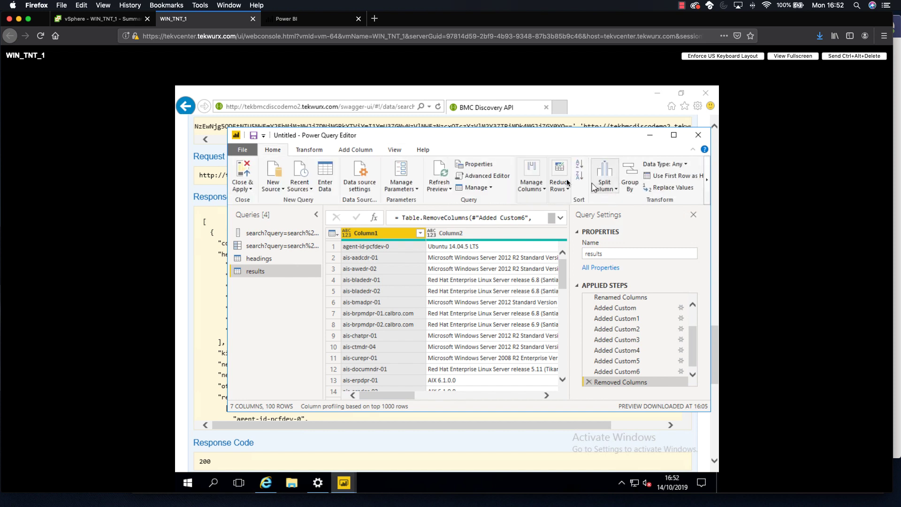
{"action": "left_click", "coordinate": [707, 182]}
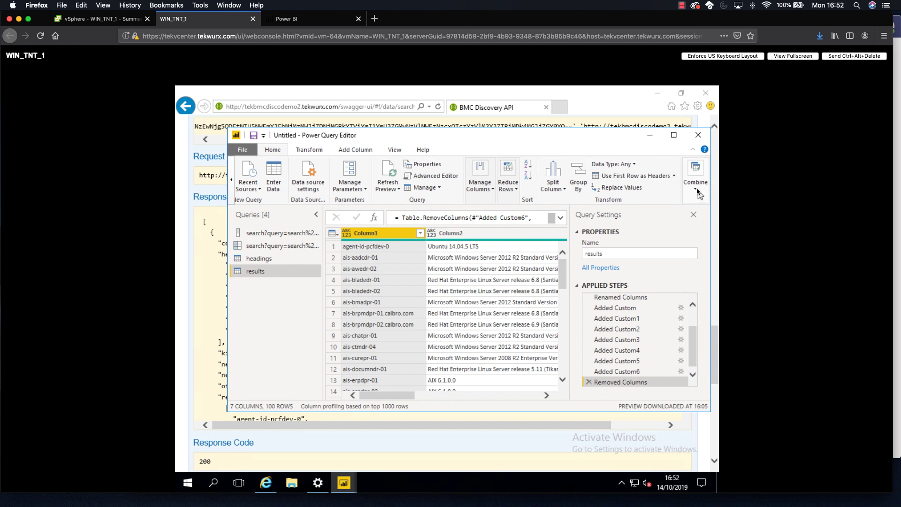
{"action": "left_click", "coordinate": [698, 191]}
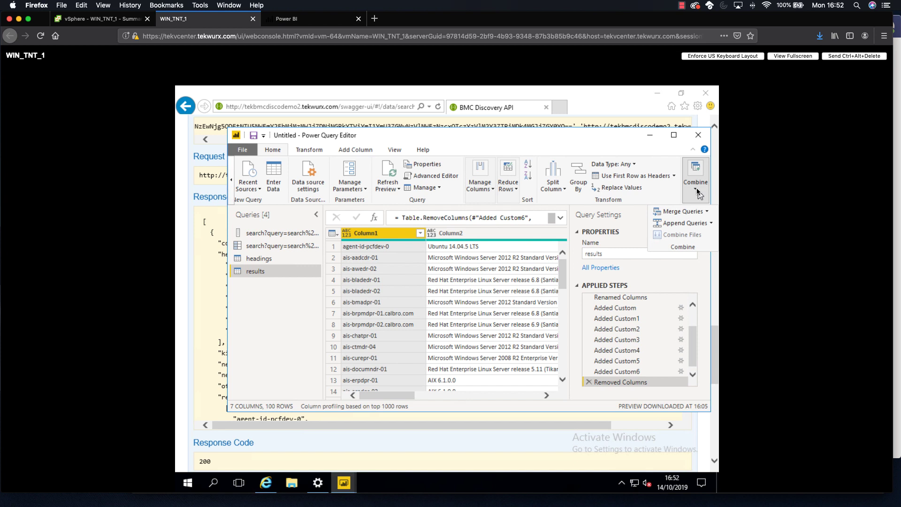
{"action": "left_click", "coordinate": [695, 224]}
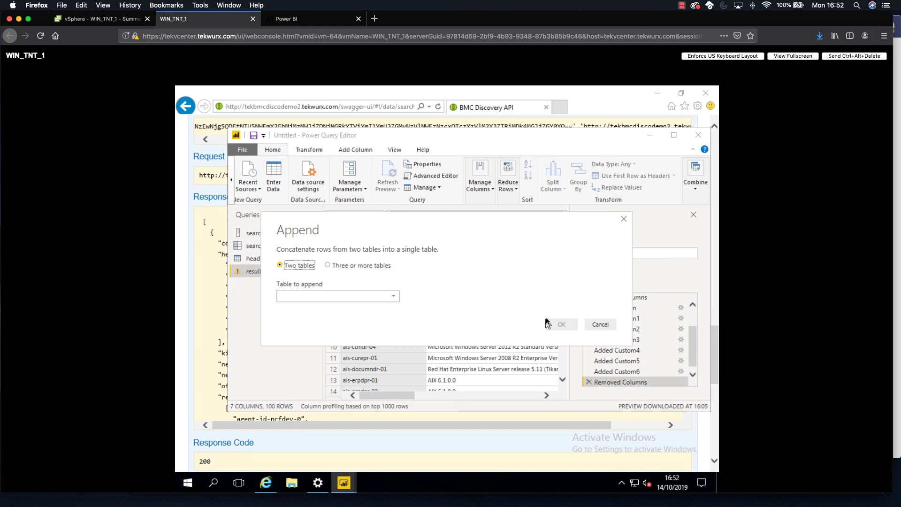
{"action": "left_click", "coordinate": [599, 325]}
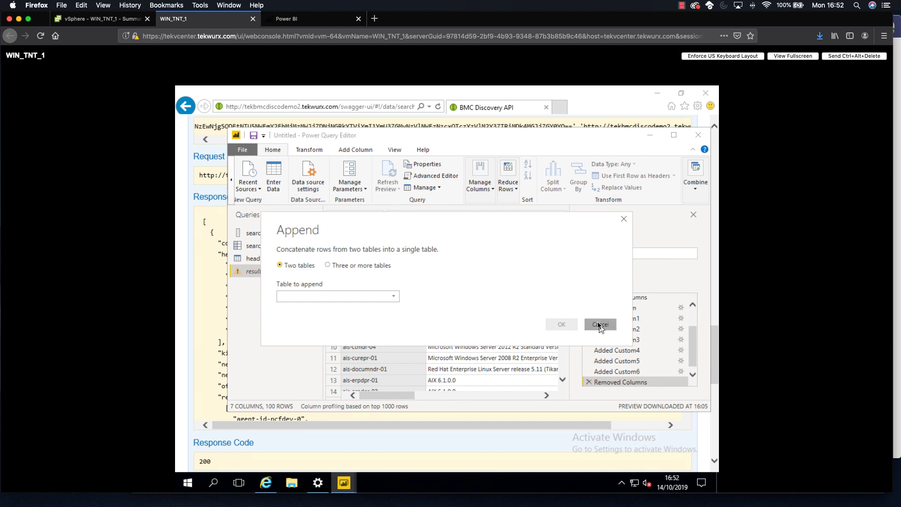
- Append the results table to the headings query as a two-table append
{"action": "left_click", "coordinate": [257, 259]}
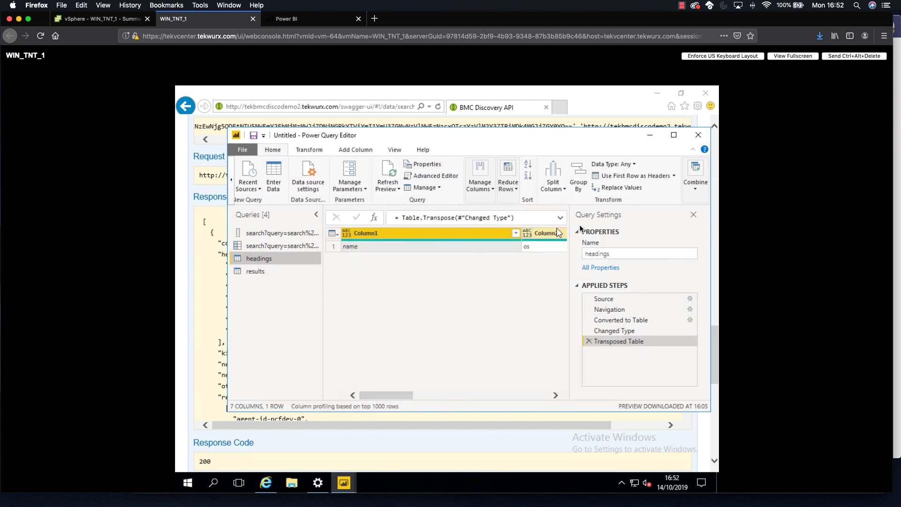
{"action": "left_click", "coordinate": [697, 188]}
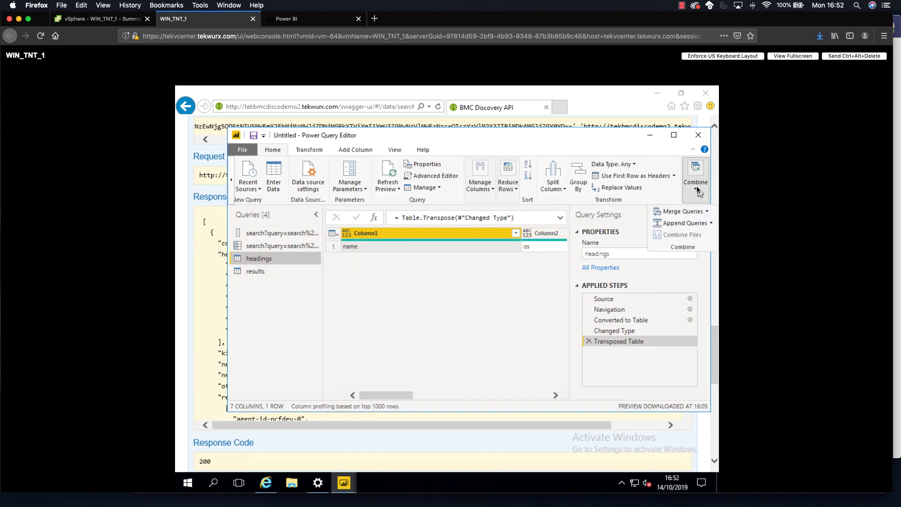
{"action": "left_click", "coordinate": [686, 224]}
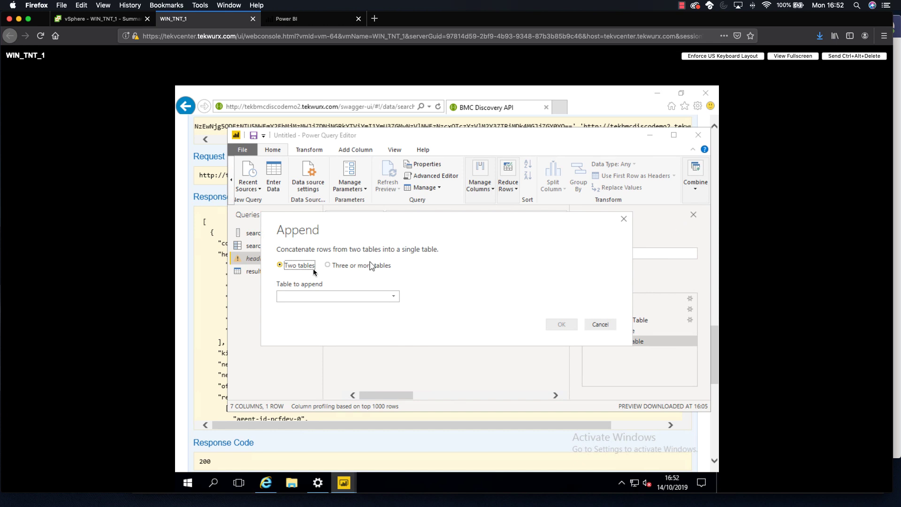
{"action": "left_click", "coordinate": [393, 296]}
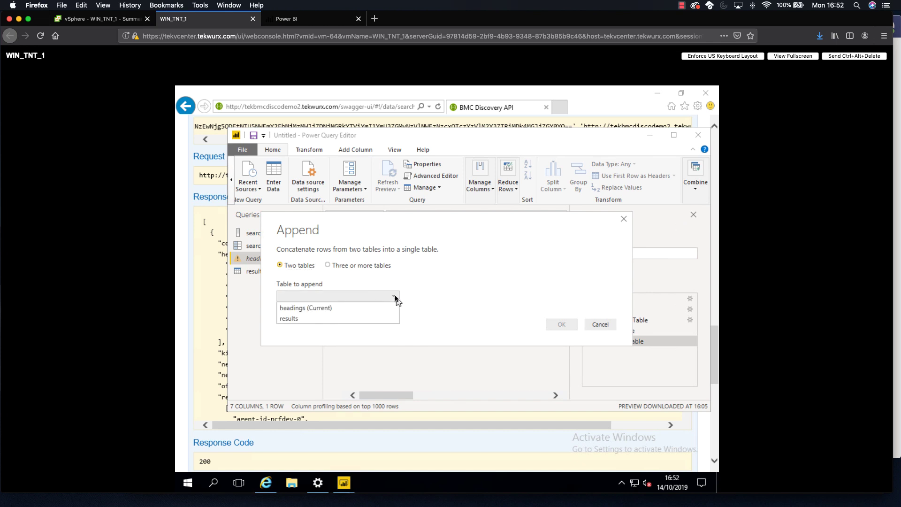
{"action": "left_click", "coordinate": [301, 318]}
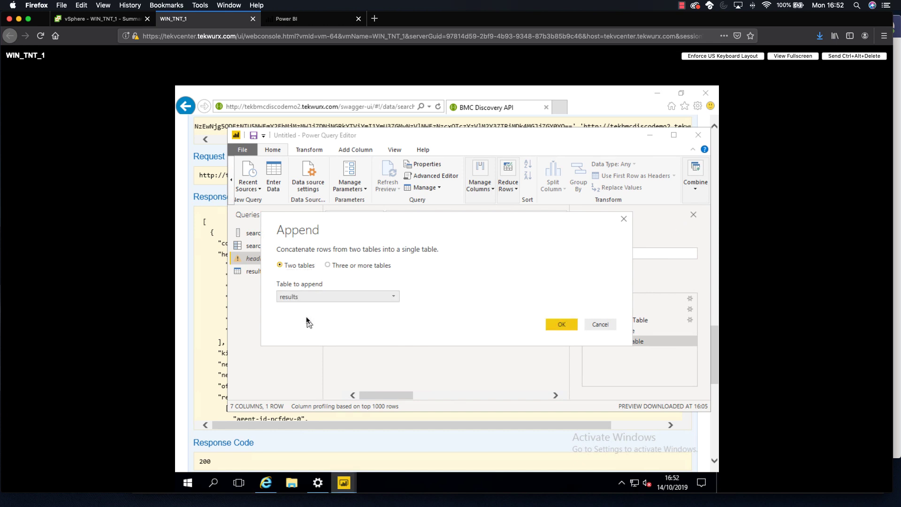
{"action": "left_click", "coordinate": [563, 325]}
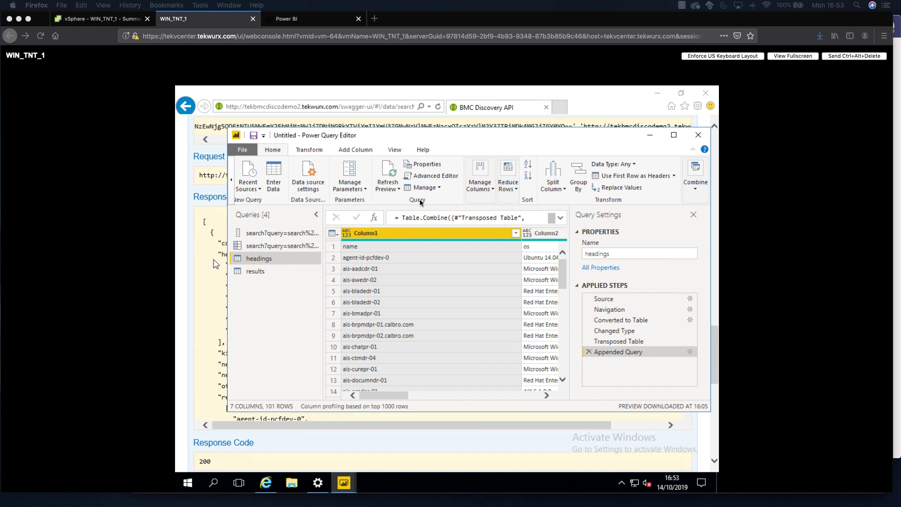
- Promote the first row of the headings query to column headers and check the columns through to the last one
{"action": "left_click", "coordinate": [334, 247]}
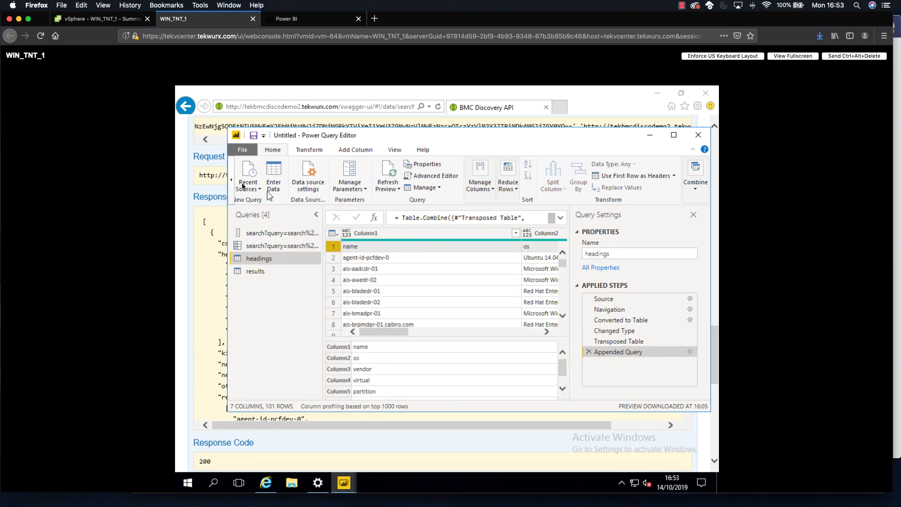
{"action": "left_click", "coordinate": [231, 180]}
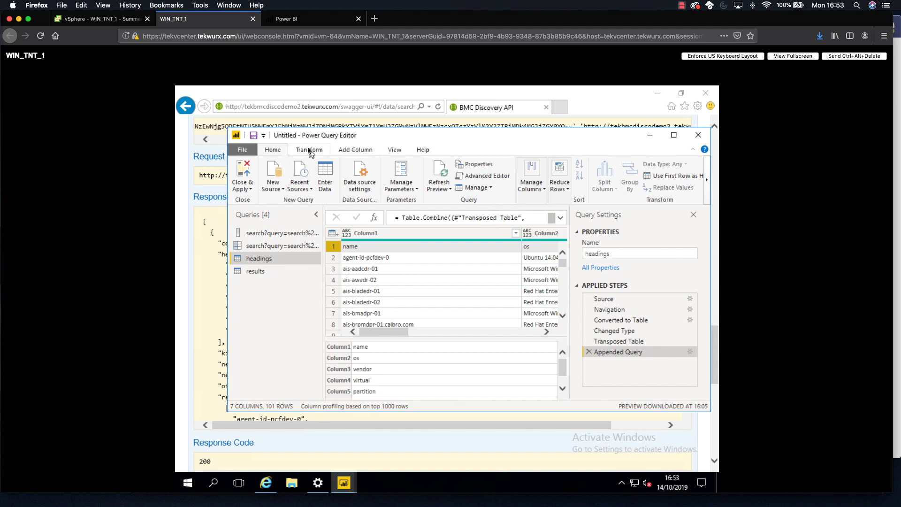
{"action": "left_click", "coordinate": [678, 180]}
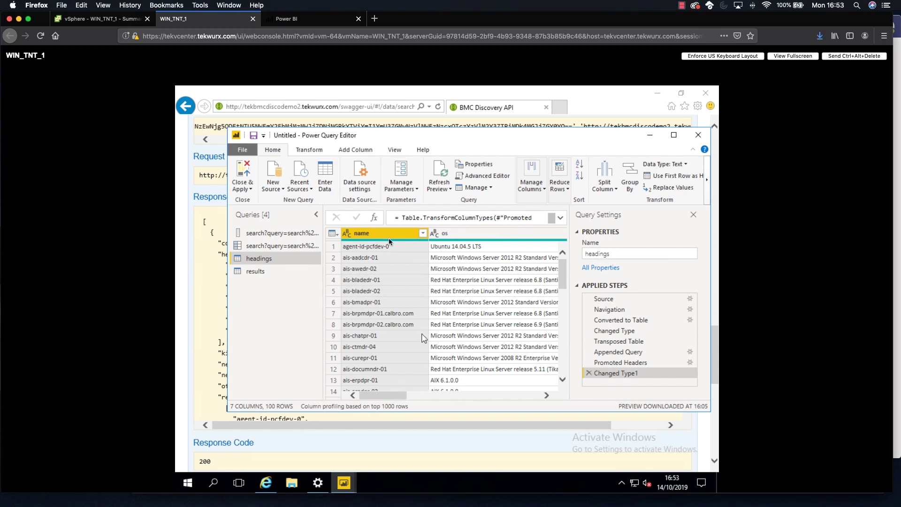
{"action": "left_click_drag", "start_coordinate": [402, 395], "coordinate": [544, 399]}
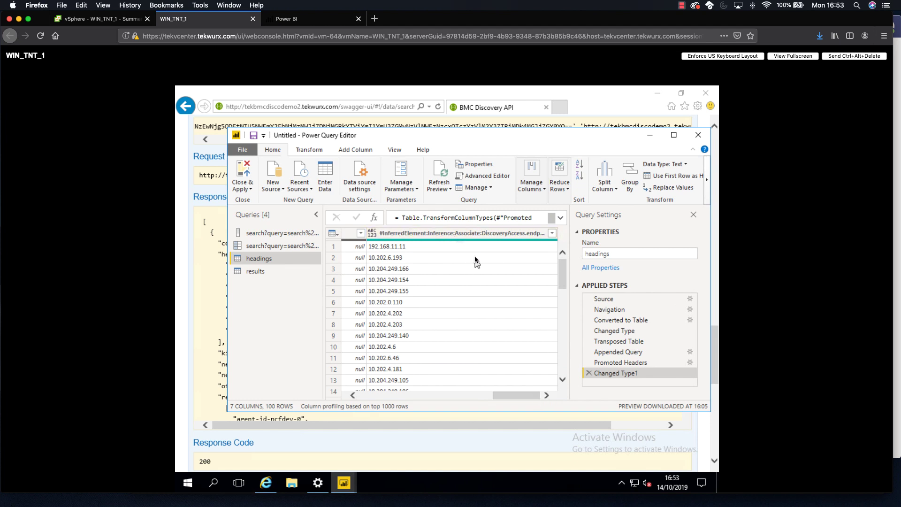
- Rename the last column of the headings query, holding the discovery access IP addresses, to Endpoint
{"action": "left_click", "coordinate": [458, 234]}
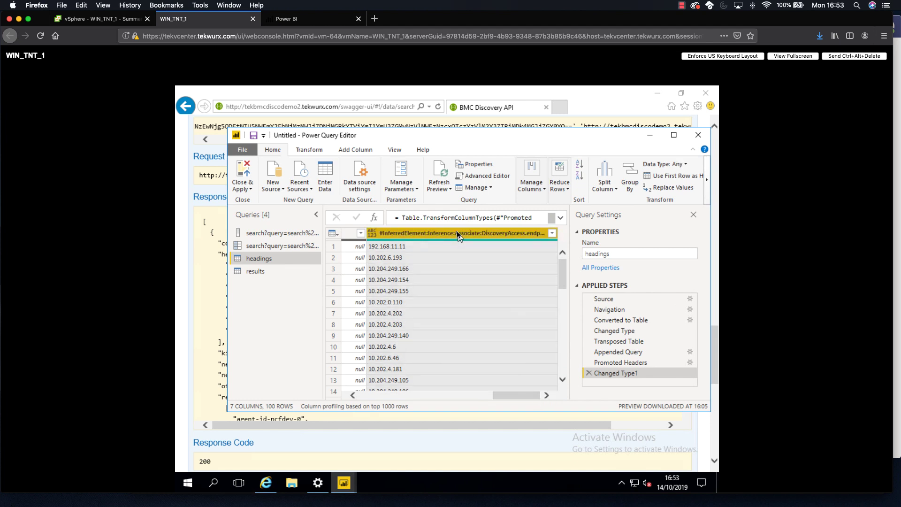
{"action": "right_click", "coordinate": [458, 235]}
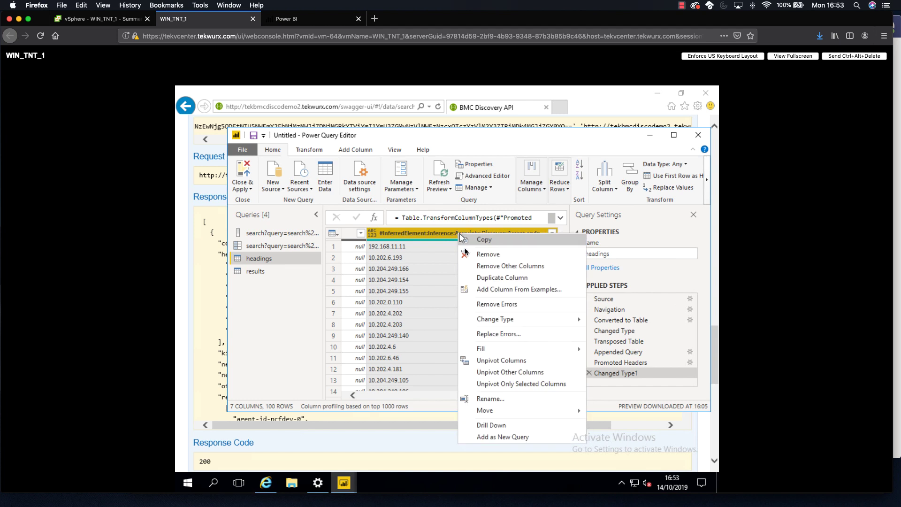
{"action": "left_click", "coordinate": [491, 399]}
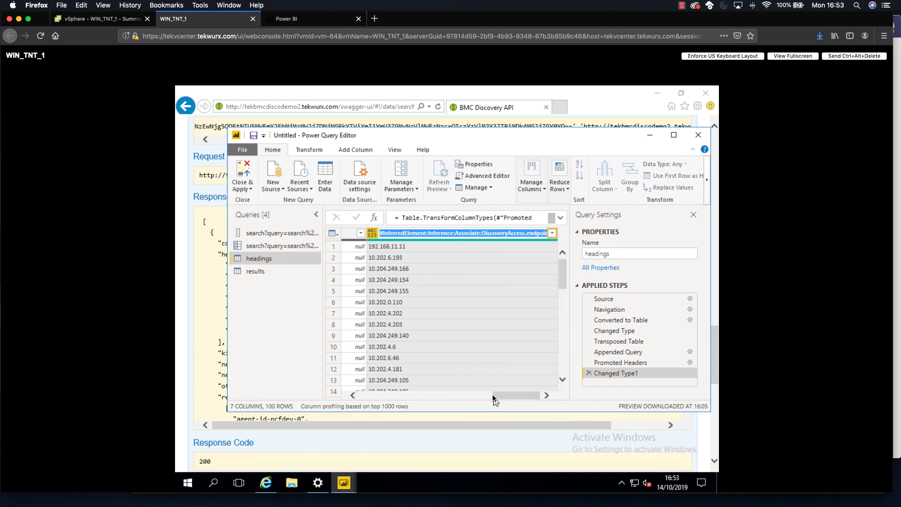
{"action": "type", "text": "Endpoint"}
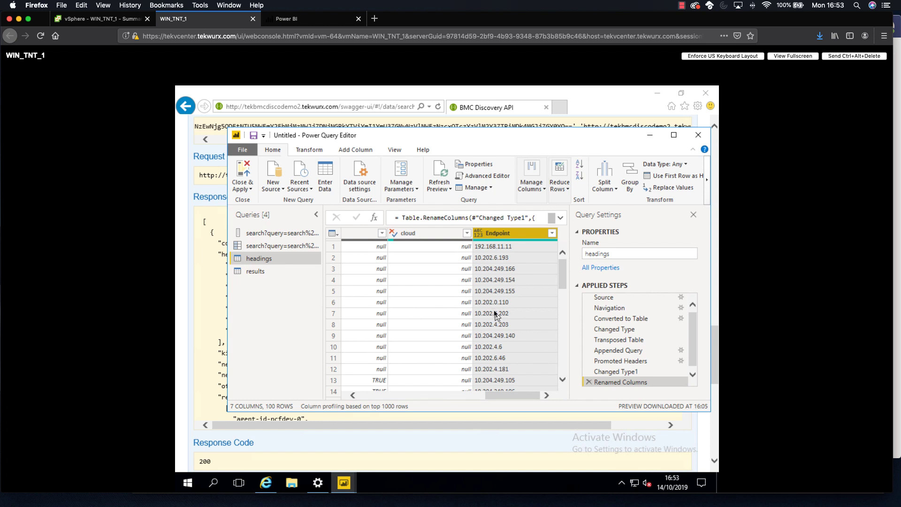
- Start saving the file with Save As and apply the pending query changes to load the tables into the report
{"action": "left_click", "coordinate": [244, 150]}
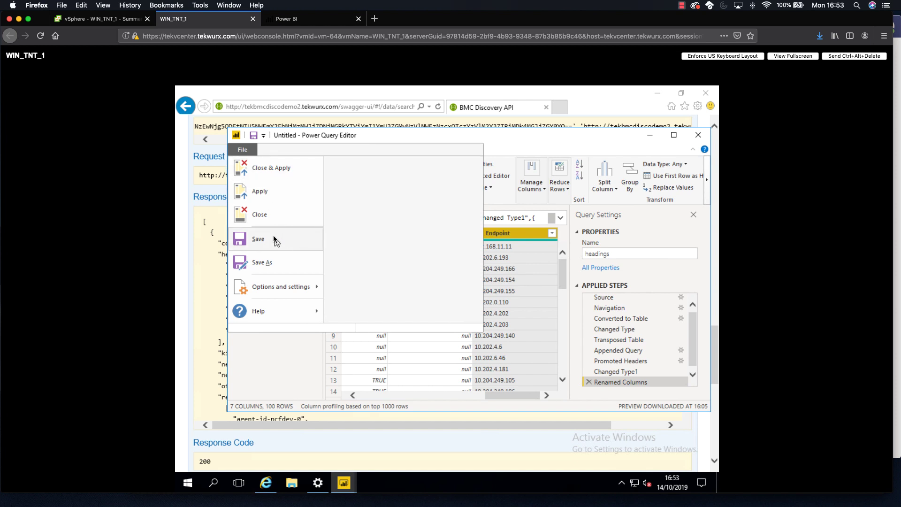
{"action": "left_click", "coordinate": [275, 263]}
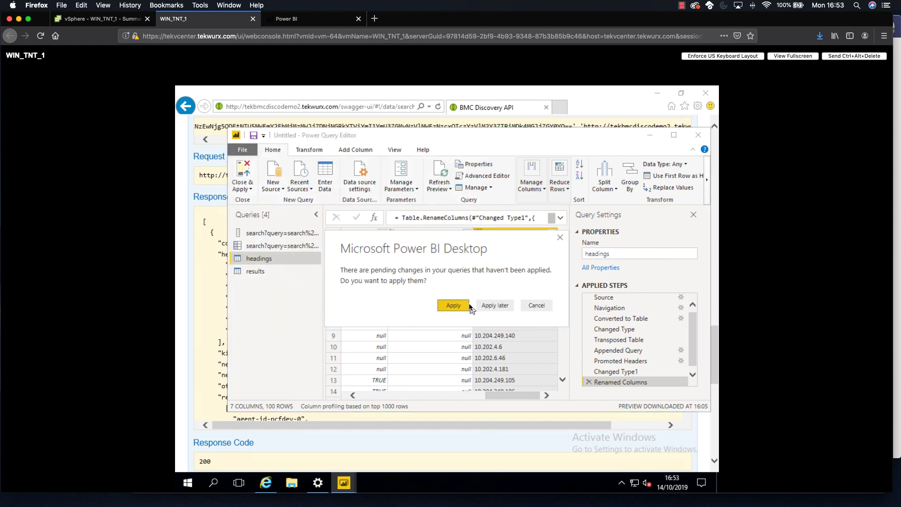
{"action": "left_click", "coordinate": [454, 306]}
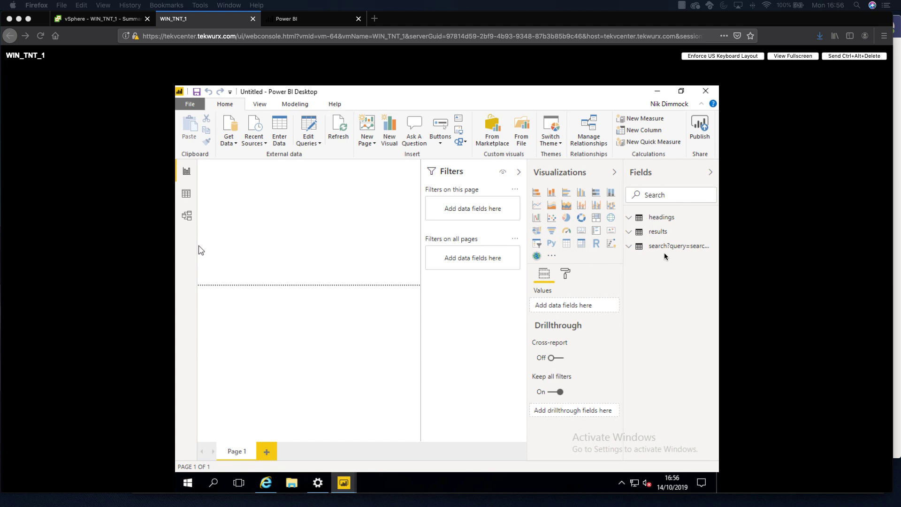
- Examine which fields the headings, results and search query tables each contain
{"action": "left_click", "coordinate": [630, 220]}
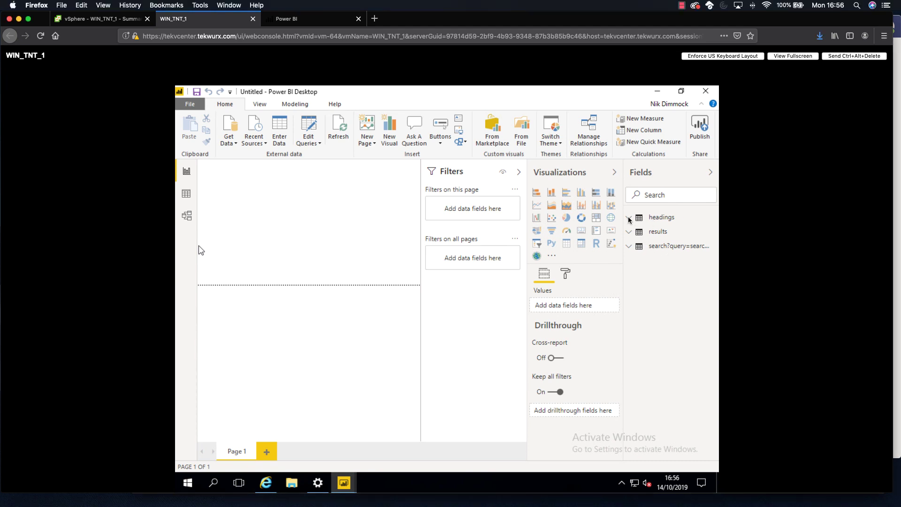
{"action": "left_click", "coordinate": [630, 221]}
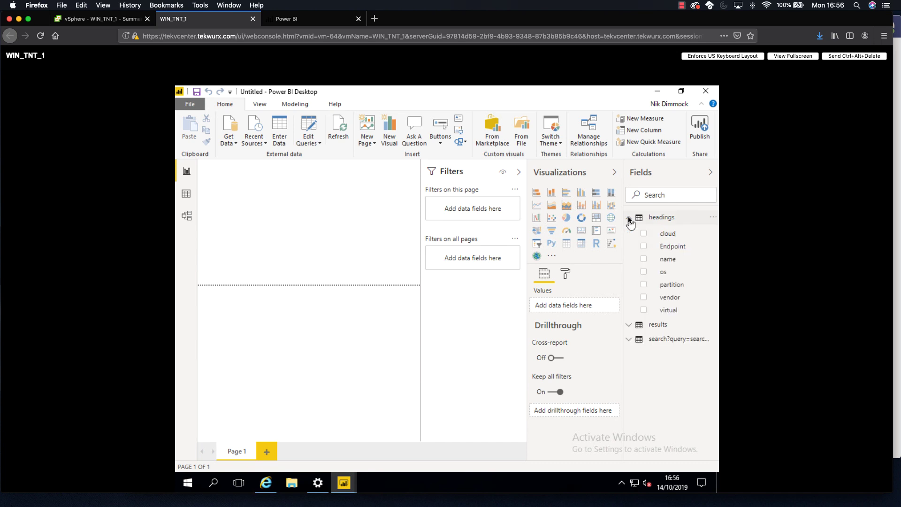
{"action": "left_click", "coordinate": [630, 220]}
{"action": "left_click", "coordinate": [630, 233]}
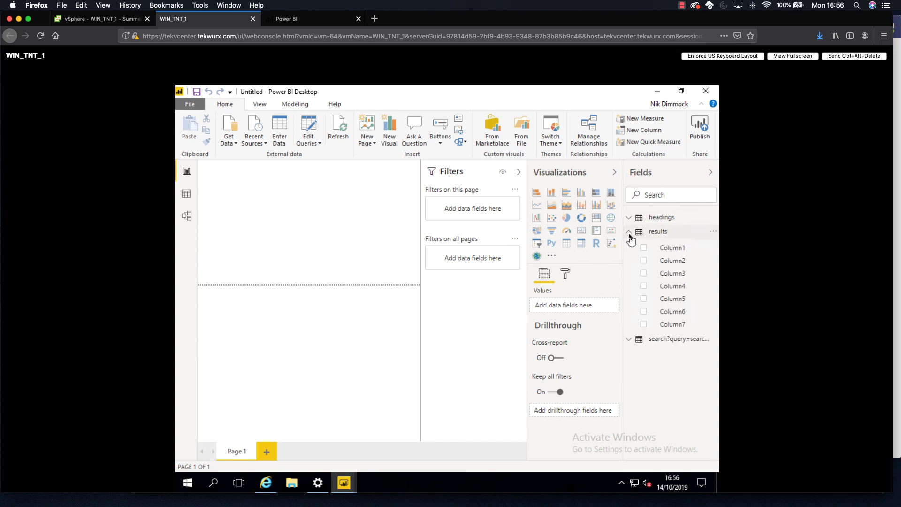
{"action": "left_click", "coordinate": [630, 233]}
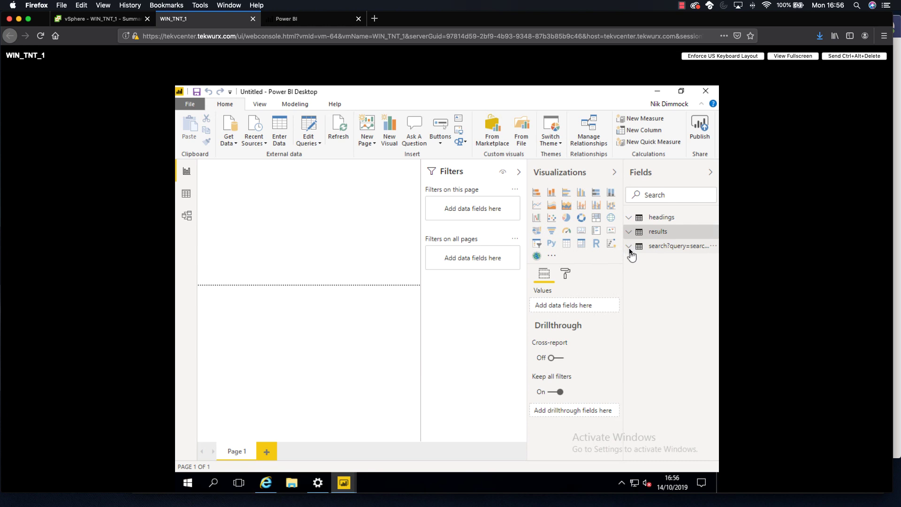
{"action": "left_click", "coordinate": [630, 248]}
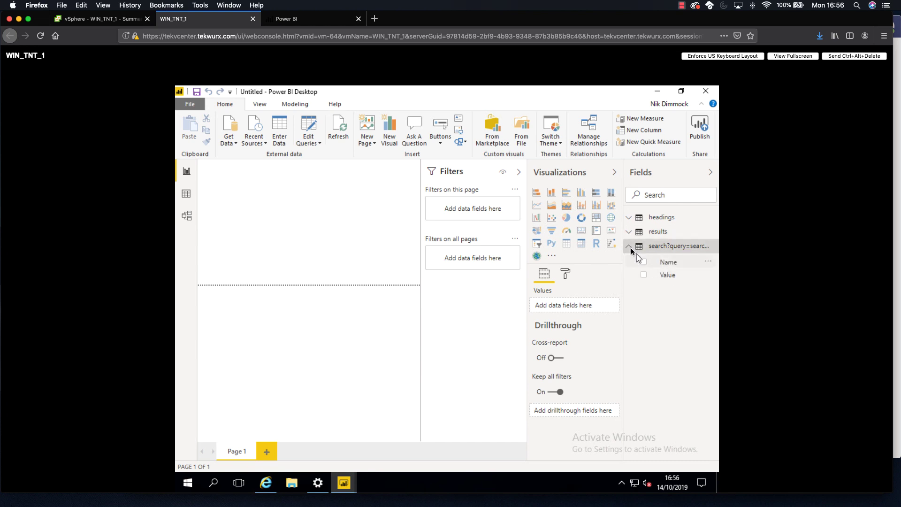
{"action": "left_click", "coordinate": [630, 247]}
- Insert a table visual with the name, os, vendor, virtual and Endpoint fields from the headings table
{"action": "left_click", "coordinate": [567, 246]}
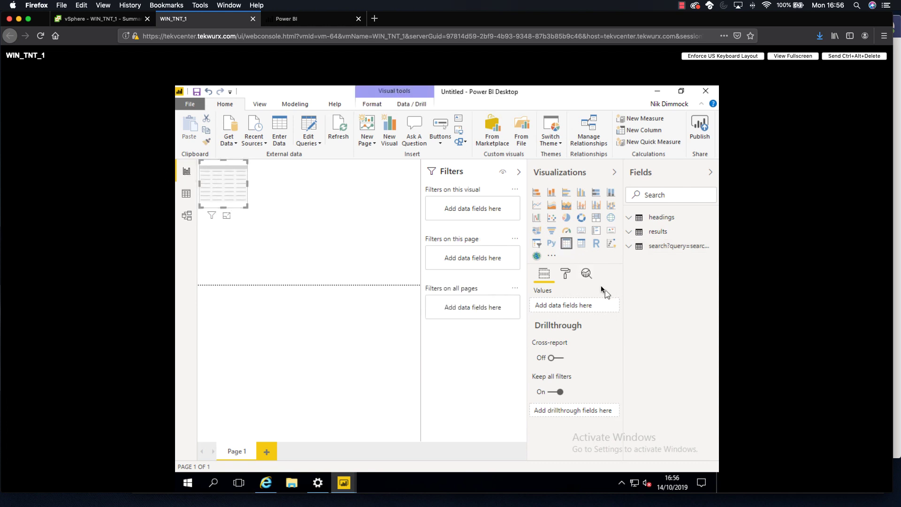
{"action": "left_click", "coordinate": [629, 218]}
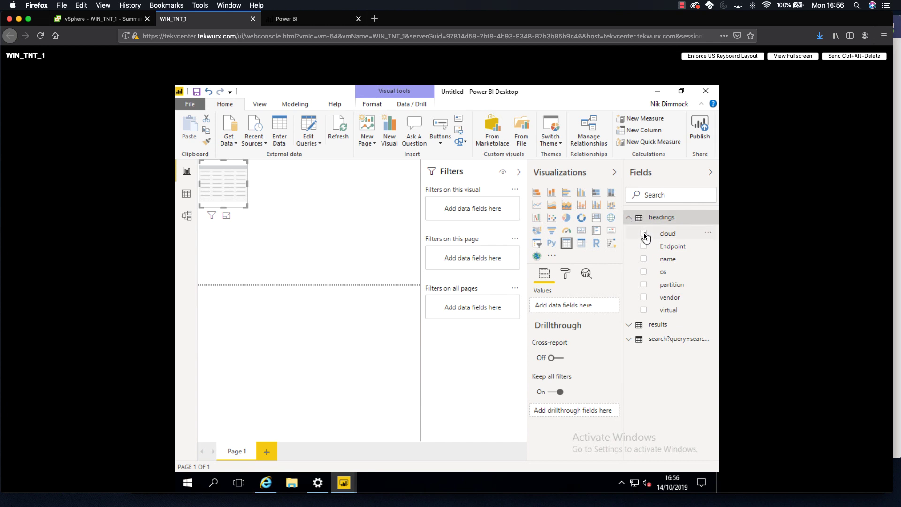
{"action": "left_click", "coordinate": [643, 260]}
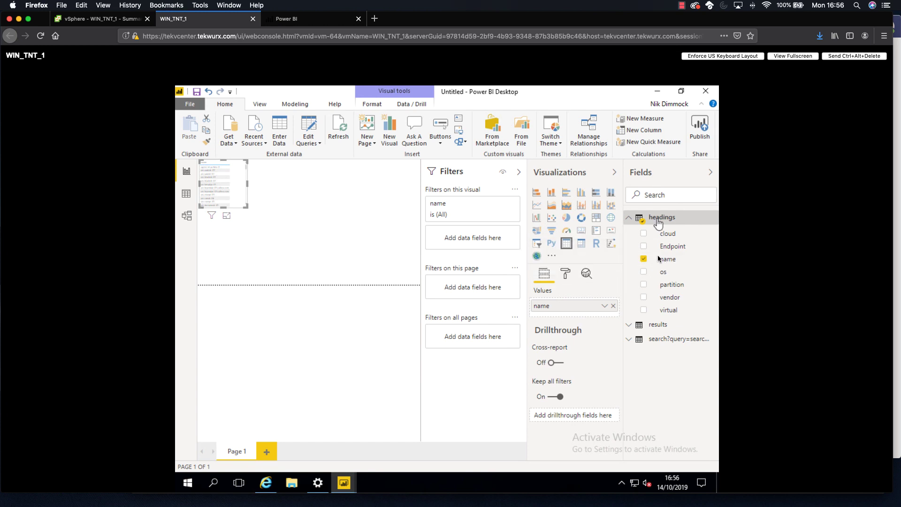
{"action": "left_click", "coordinate": [644, 273]}
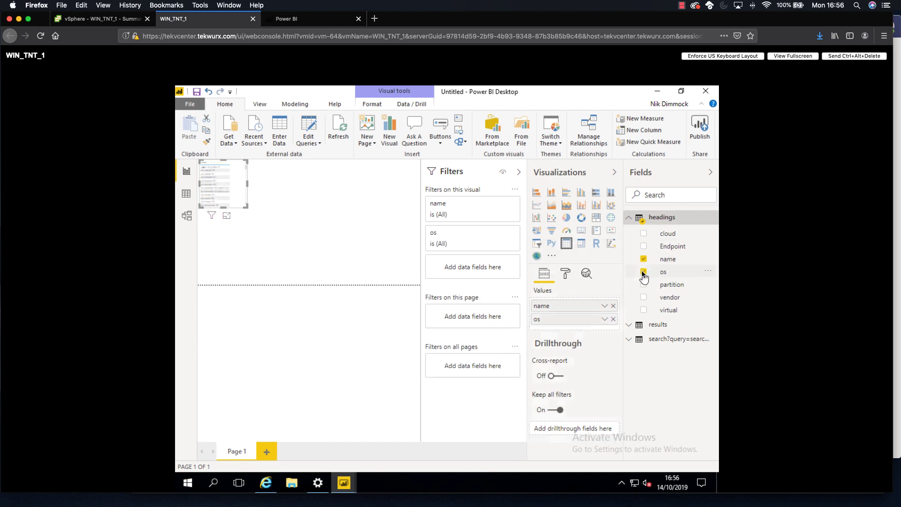
{"action": "left_click", "coordinate": [644, 299]}
{"action": "left_click", "coordinate": [644, 310]}
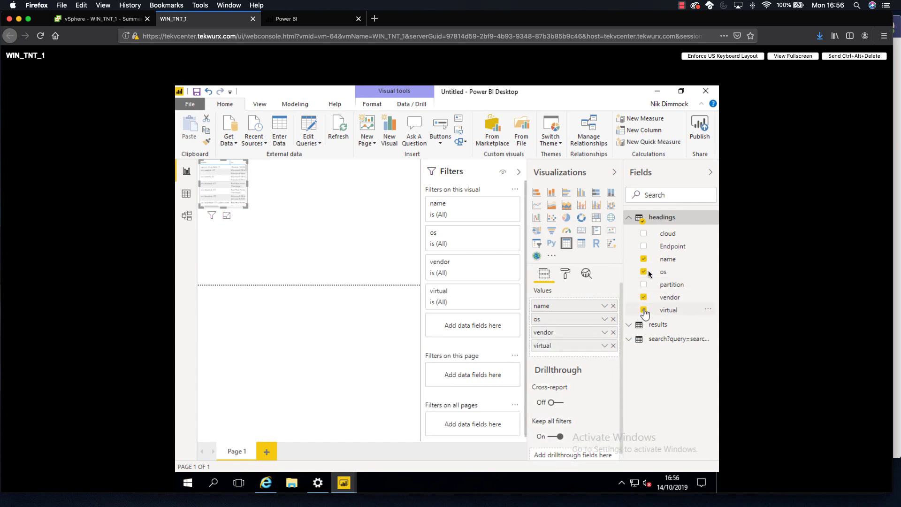
{"action": "left_click", "coordinate": [644, 247]}
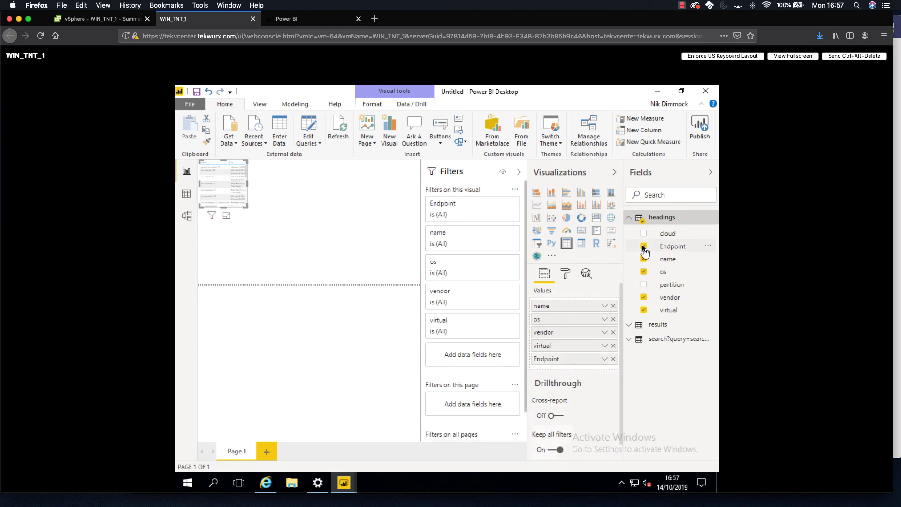
- Widen the table visual to the full page width and add the cloud and partition fields to it
{"action": "left_click", "coordinate": [249, 211]}
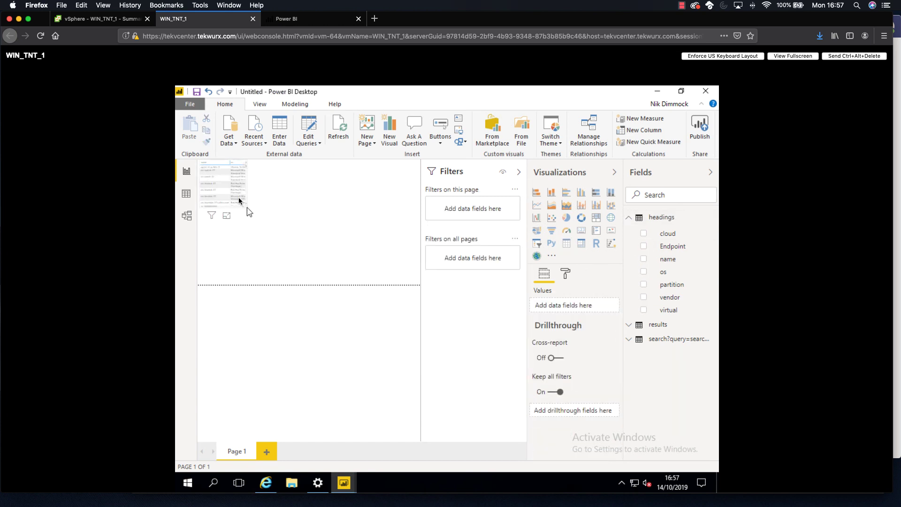
{"action": "left_click", "coordinate": [246, 205]}
{"action": "left_click_drag", "start_coordinate": [247, 207], "coordinate": [419, 209]}
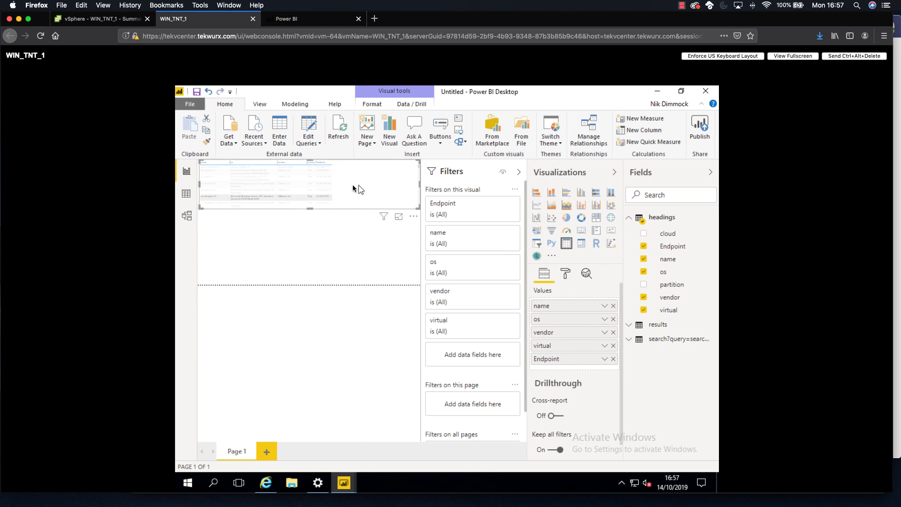
{"action": "left_click", "coordinate": [644, 235]}
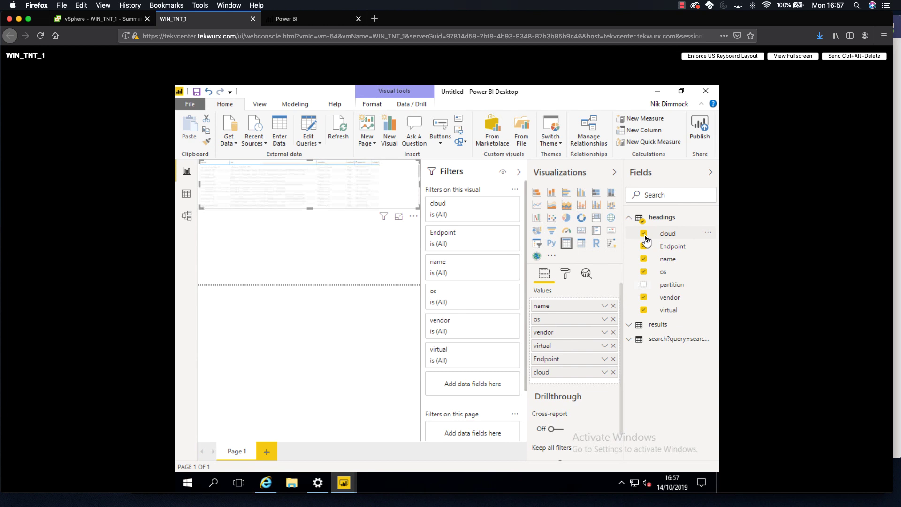
{"action": "left_click", "coordinate": [644, 285]}
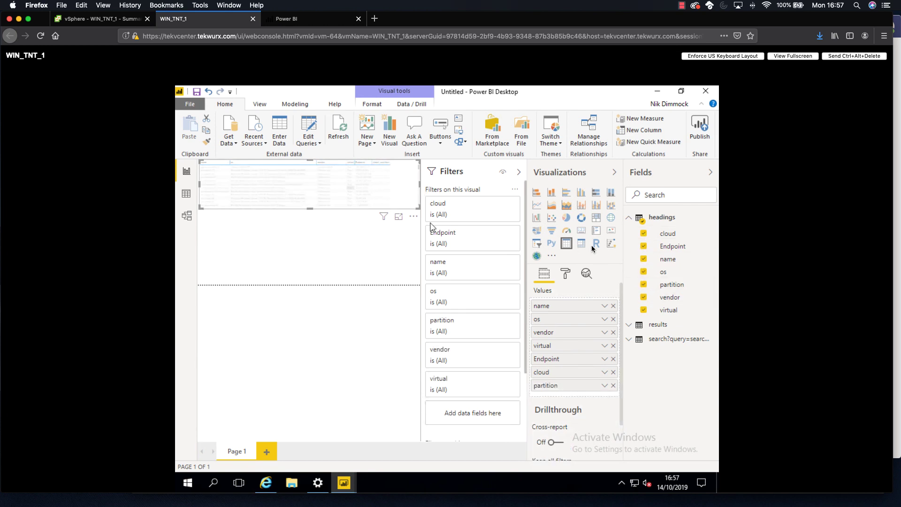
- Add a pie chart below the table with os as legend and count of os as values, narrowed to about half the page width
{"action": "left_click", "coordinate": [376, 251]}
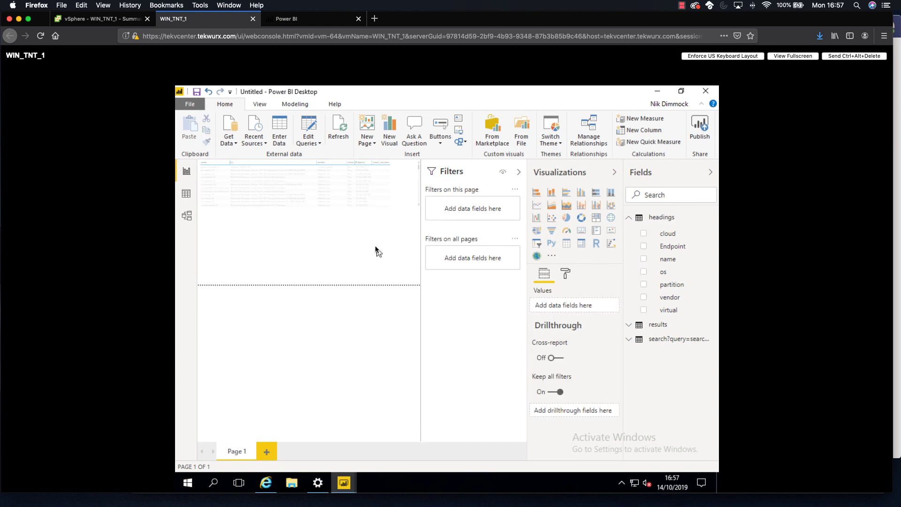
{"action": "left_click", "coordinate": [567, 218]}
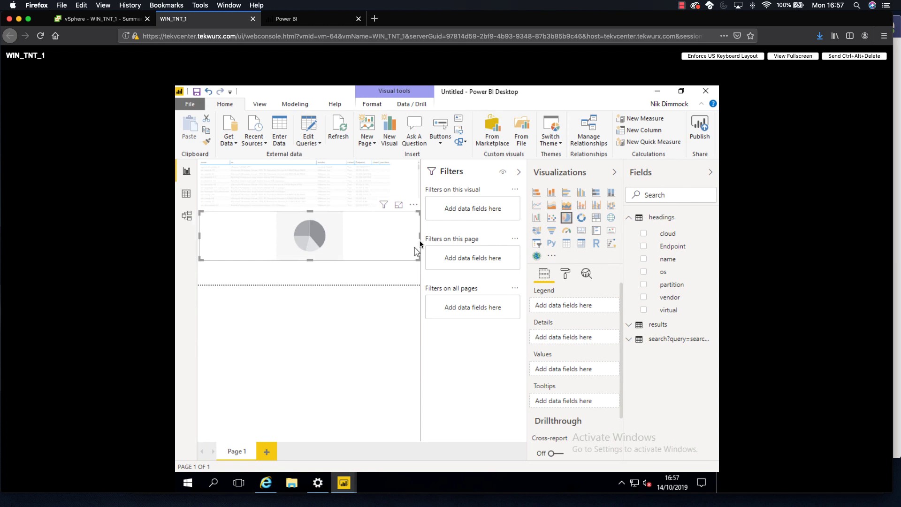
{"action": "left_click_drag", "start_coordinate": [420, 236], "coordinate": [430, 245]}
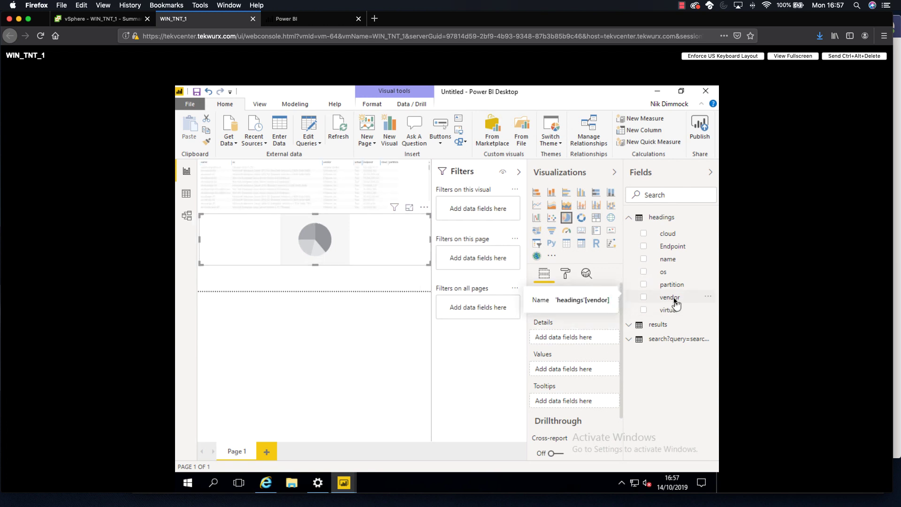
{"action": "left_click", "coordinate": [644, 272]}
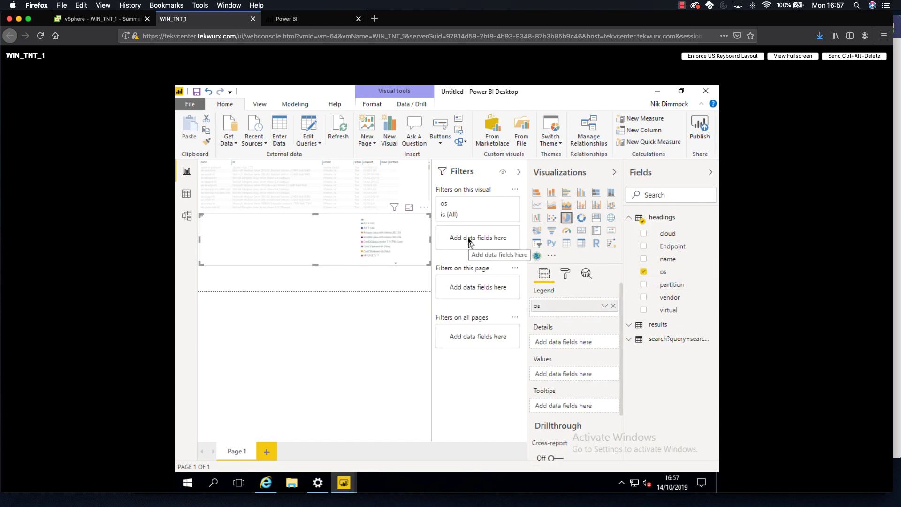
{"action": "left_click_drag", "start_coordinate": [663, 272], "coordinate": [560, 378]}
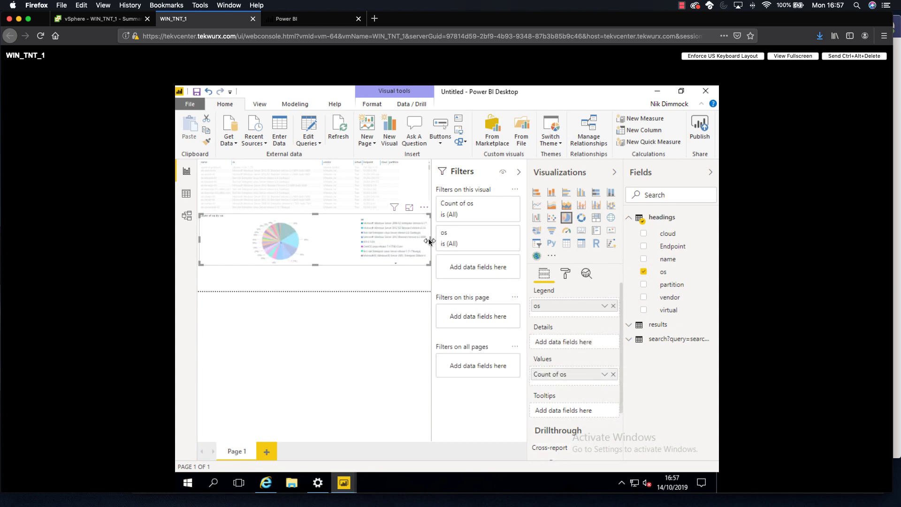
{"action": "left_click_drag", "start_coordinate": [429, 240], "coordinate": [311, 240]}
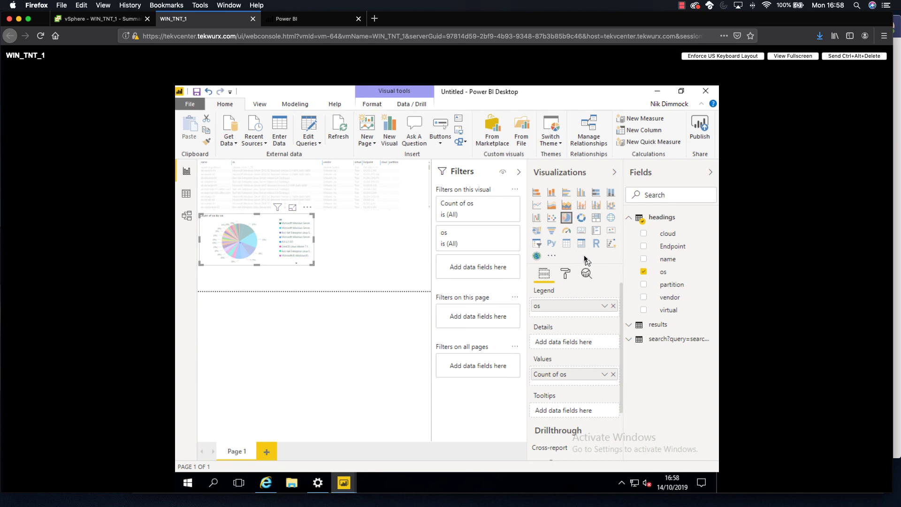
- Add a stacked bar chart beside the pie chart with vendor as axis and count of vendor as value
{"action": "left_click", "coordinate": [406, 229]}
{"action": "left_click", "coordinate": [538, 193]}
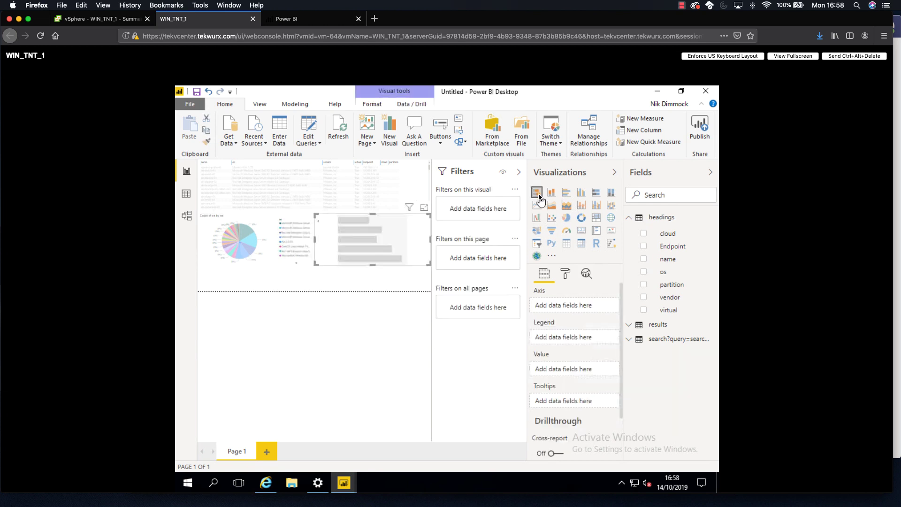
{"action": "left_click", "coordinate": [644, 298]}
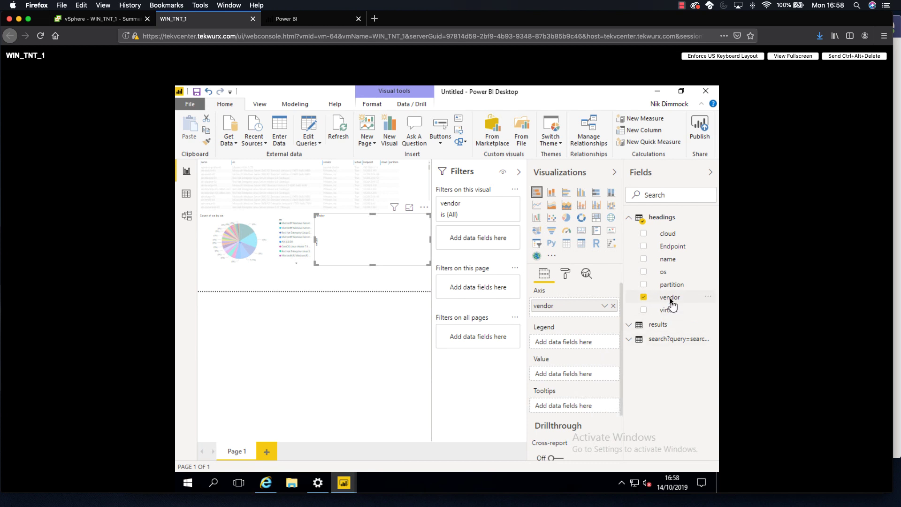
{"action": "left_click_drag", "start_coordinate": [672, 304], "coordinate": [571, 376]}
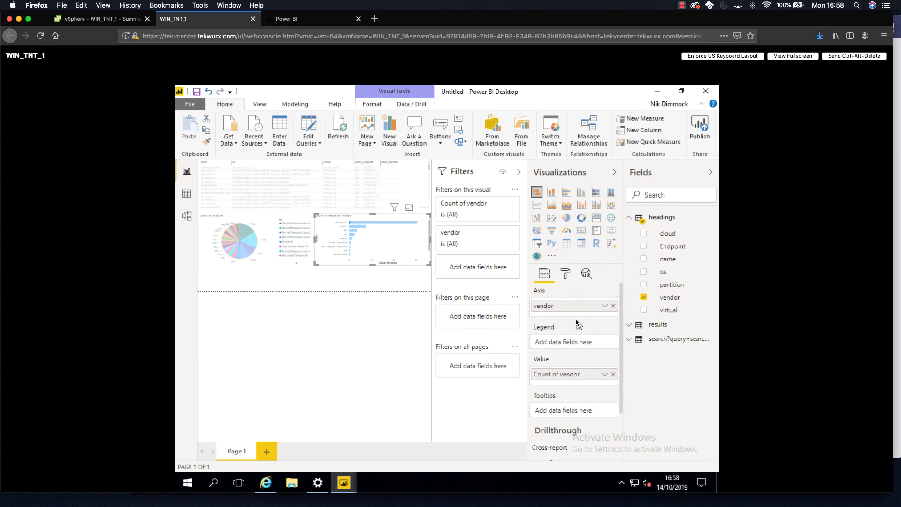
- Start publishing the report and save it in Documents as TekwurxIntegrationtoDiscovery when asked to save changes
{"action": "left_click", "coordinate": [699, 128]}
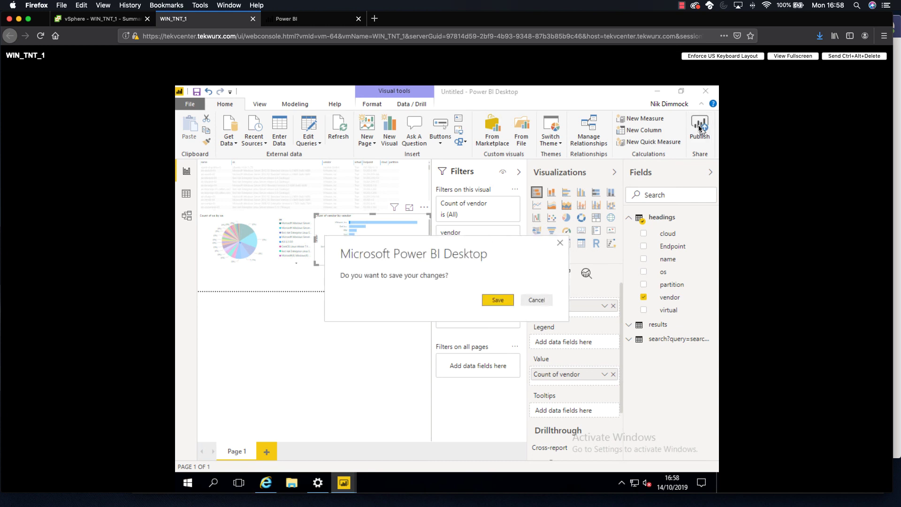
{"action": "left_click", "coordinate": [504, 301]}
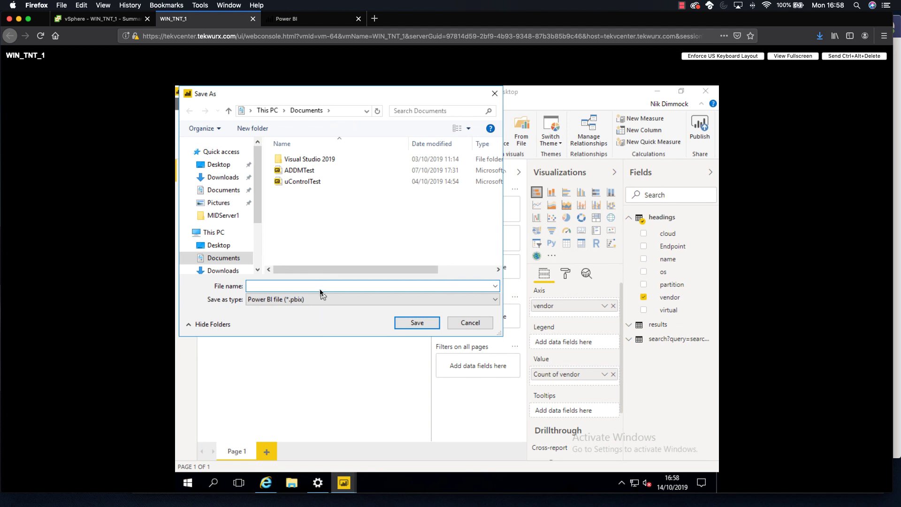
{"action": "type", "text": "TekwurxIntegrationtoDiscovery"}
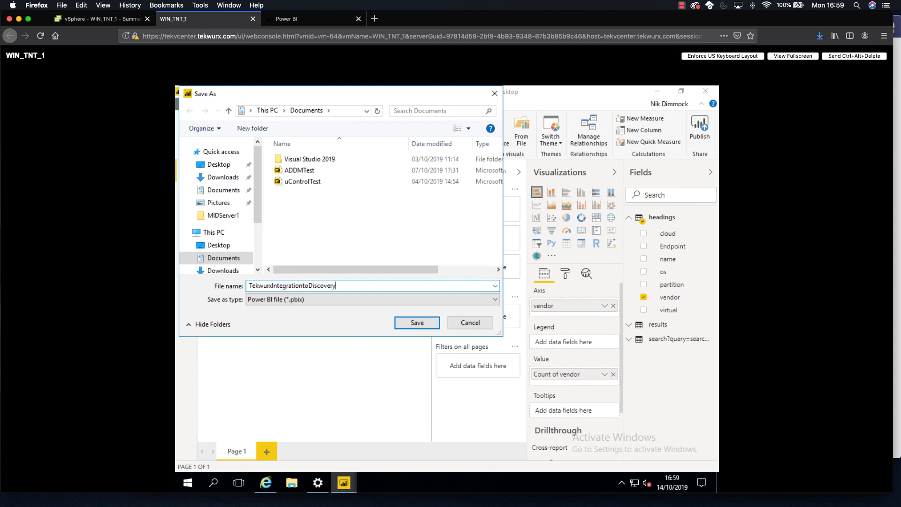
{"action": "left_click", "coordinate": [413, 323]}
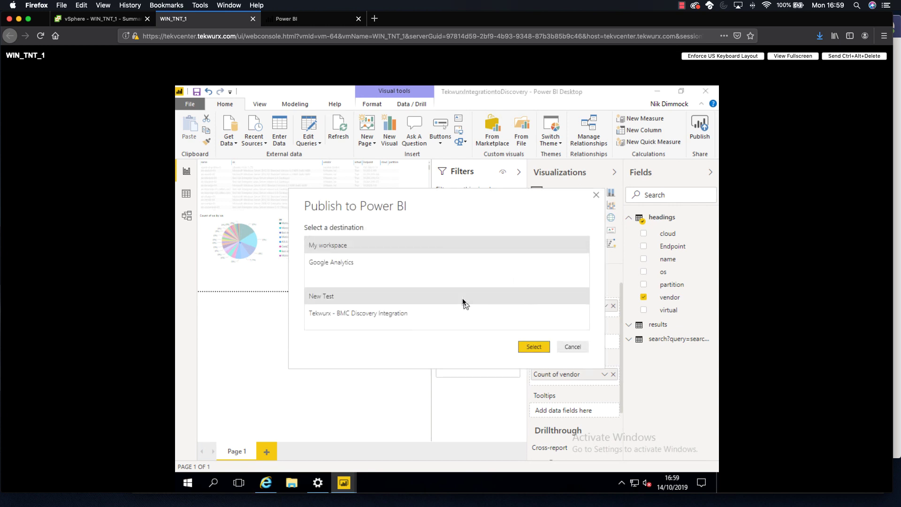
- Publish the report to the Tekwurx - BMC Discovery Integration workspace and dismiss the publishing dialog
{"action": "left_click", "coordinate": [387, 317]}
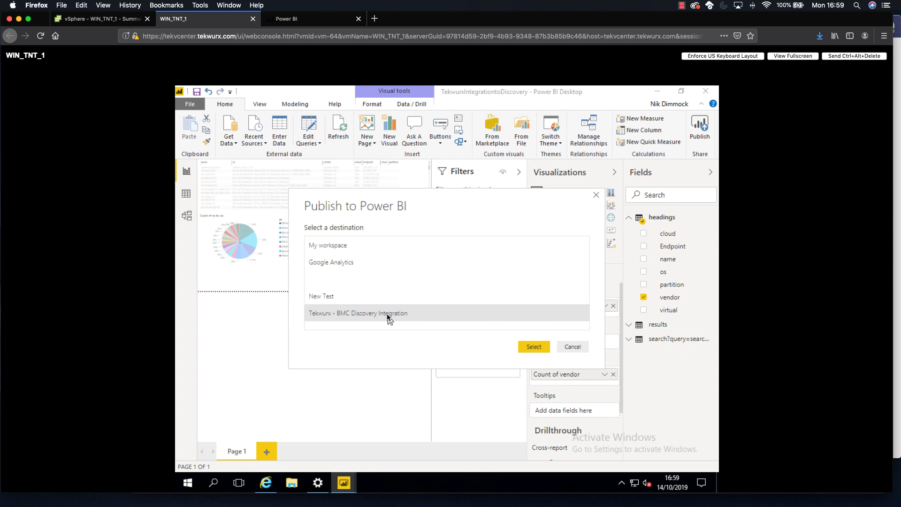
{"action": "left_click", "coordinate": [534, 347]}
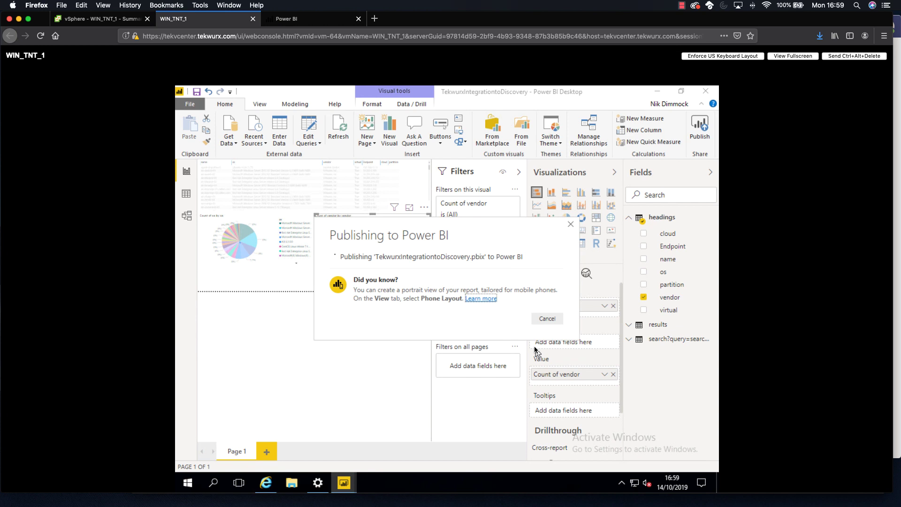
{"action": "left_click", "coordinate": [569, 225]}
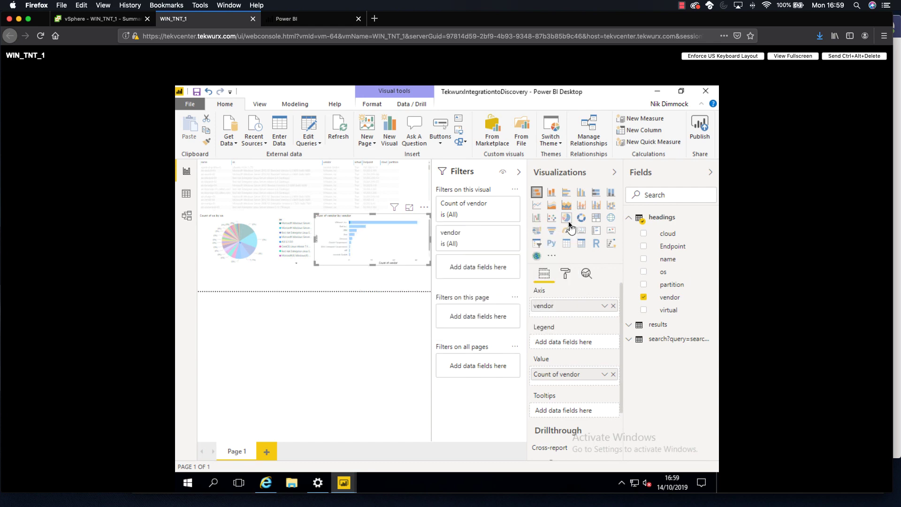
- Switch to the Power BI service, open the published TekwurxIntegrationtoDiscovery report from the Tekwurx - BMC Discovery Integration workspace and look through its host table
{"action": "left_click", "coordinate": [309, 24]}
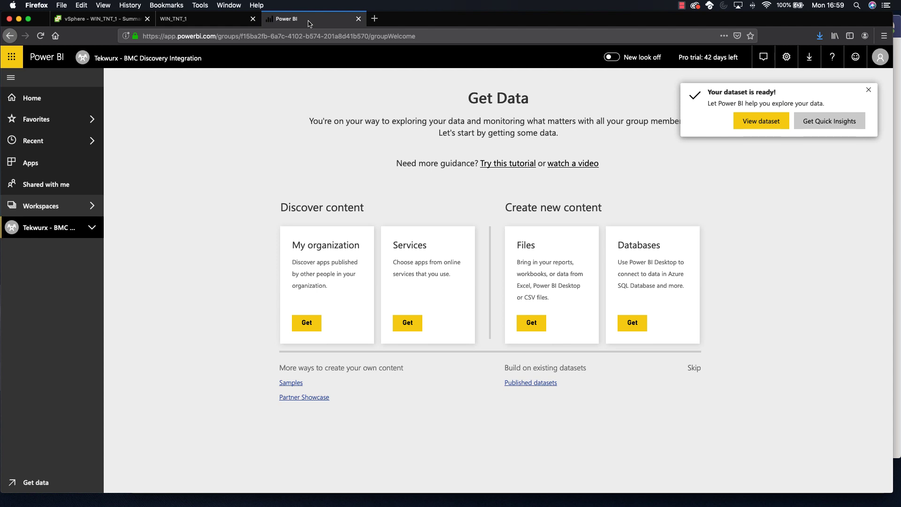
{"action": "left_click", "coordinate": [43, 229]}
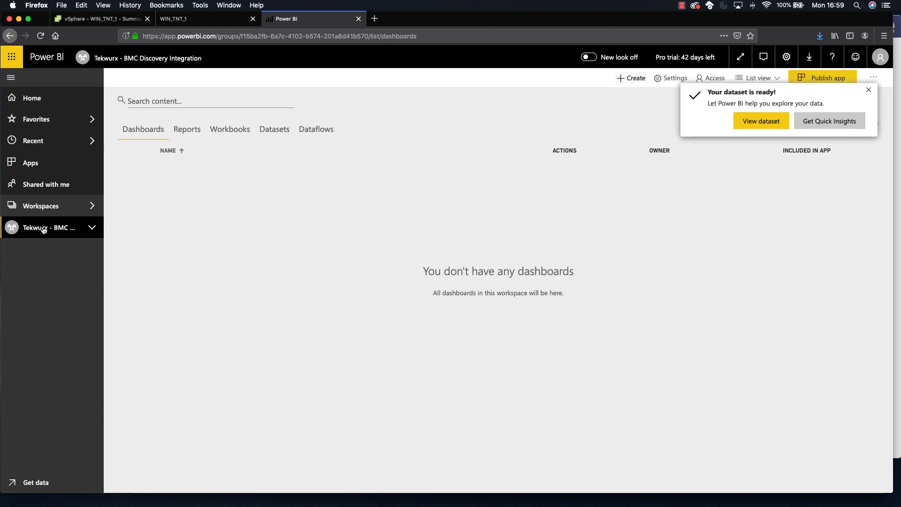
{"action": "left_click", "coordinate": [192, 133]}
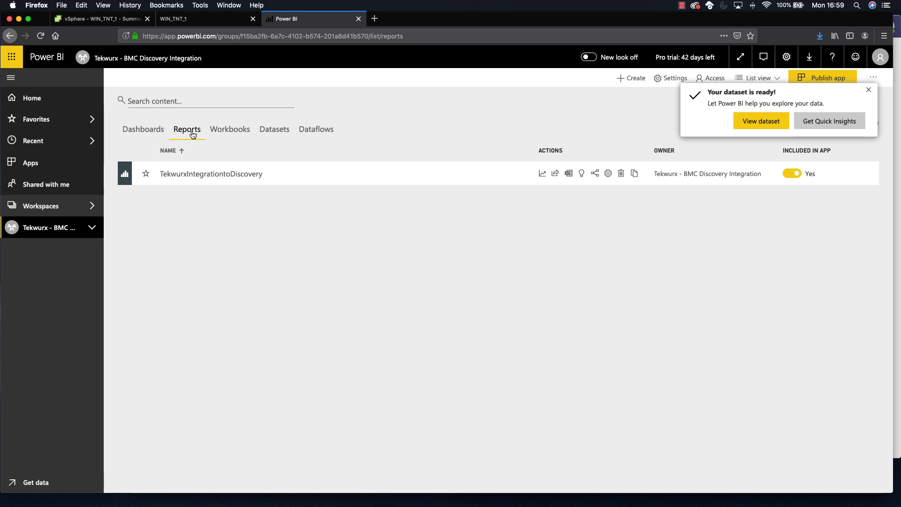
{"action": "left_click", "coordinate": [868, 90]}
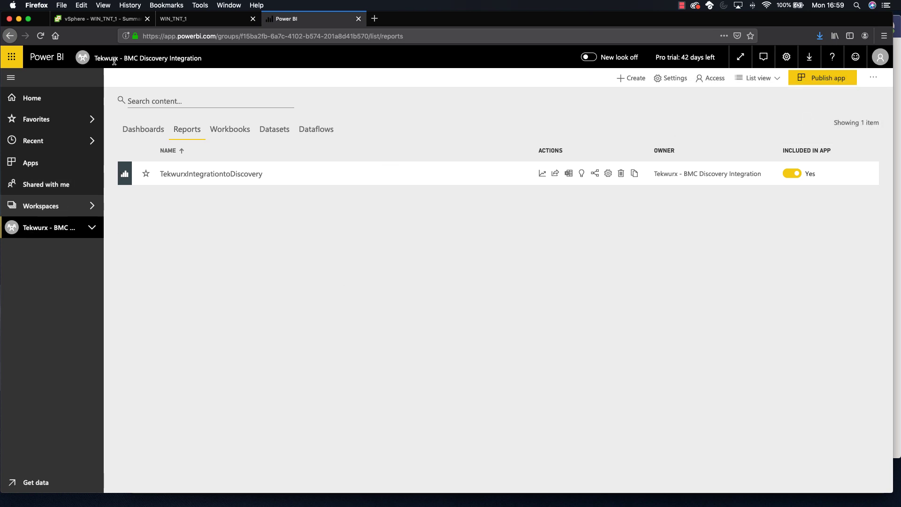
{"action": "left_click", "coordinate": [207, 180]}
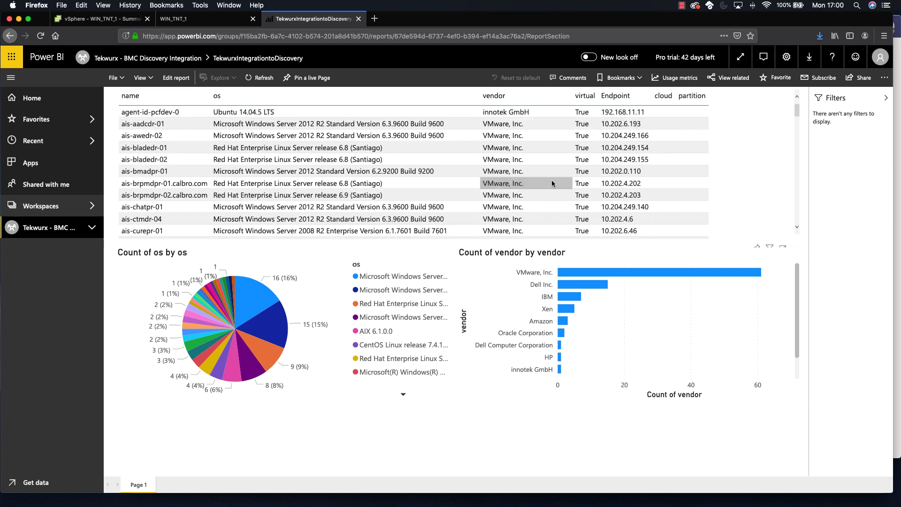
{"action": "scroll", "coordinate": [535, 178], "scroll_direction": "down", "scroll_amount": 5}
{"action": "scroll", "coordinate": [534, 176], "scroll_direction": "down", "scroll_amount": 10}
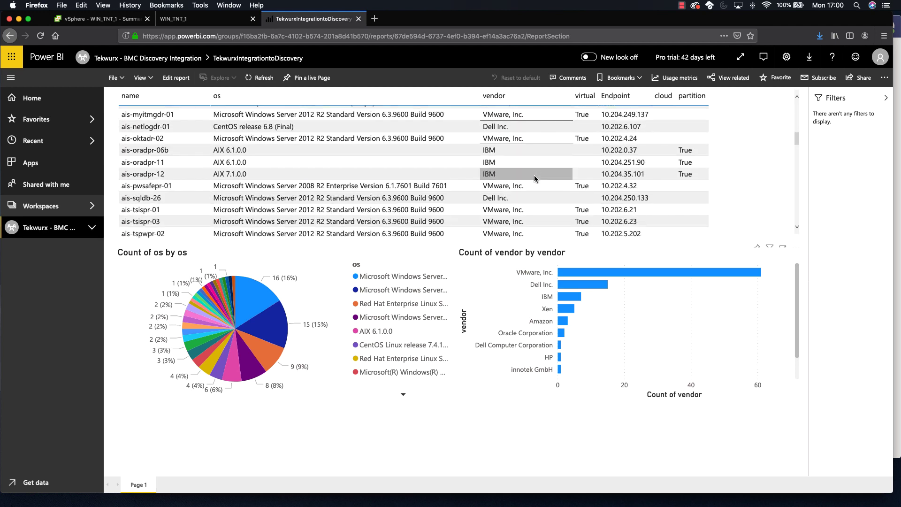
{"action": "scroll", "coordinate": [534, 177], "scroll_direction": "down", "scroll_amount": 10}
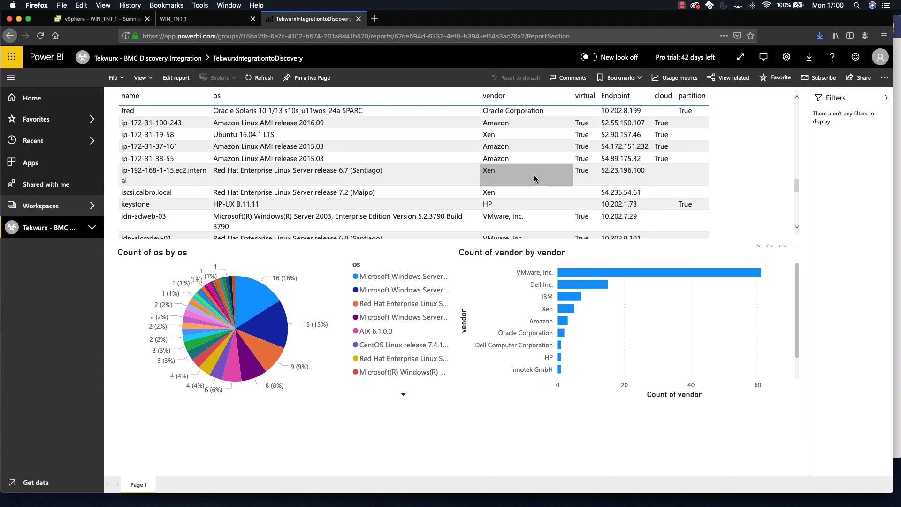
{"action": "scroll", "coordinate": [534, 178], "scroll_direction": "down", "scroll_amount": 3}
{"action": "scroll", "coordinate": [534, 177], "scroll_direction": "up", "scroll_amount": 20}
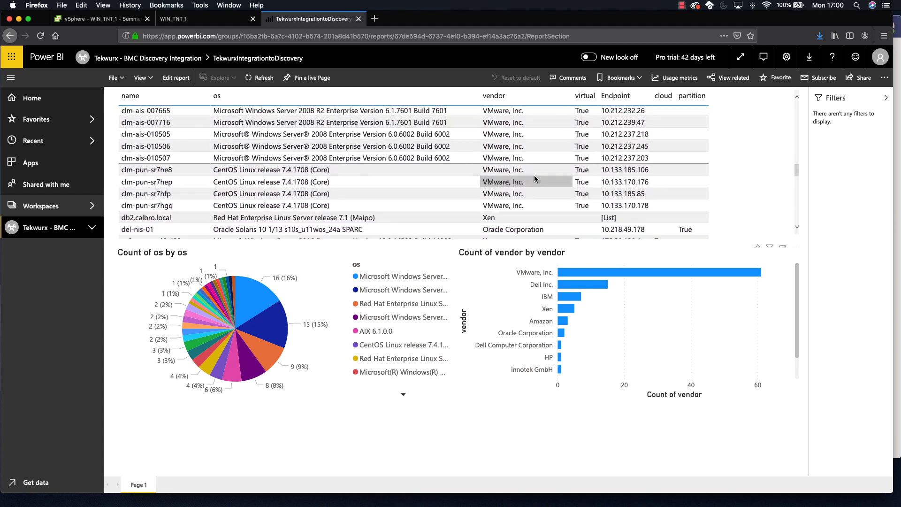